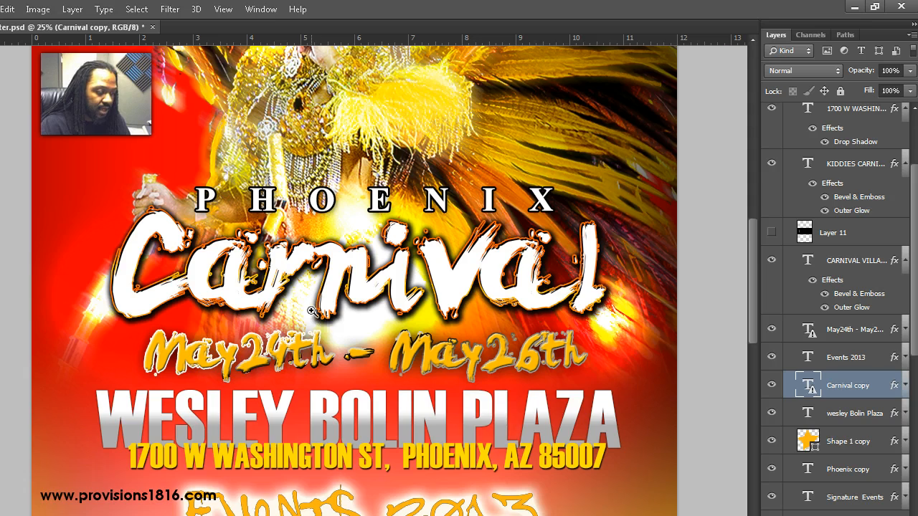
Add a new layer named Flare directly above the Carnival copy text layer
{"action": "left_click", "coordinate": [321, 287]}
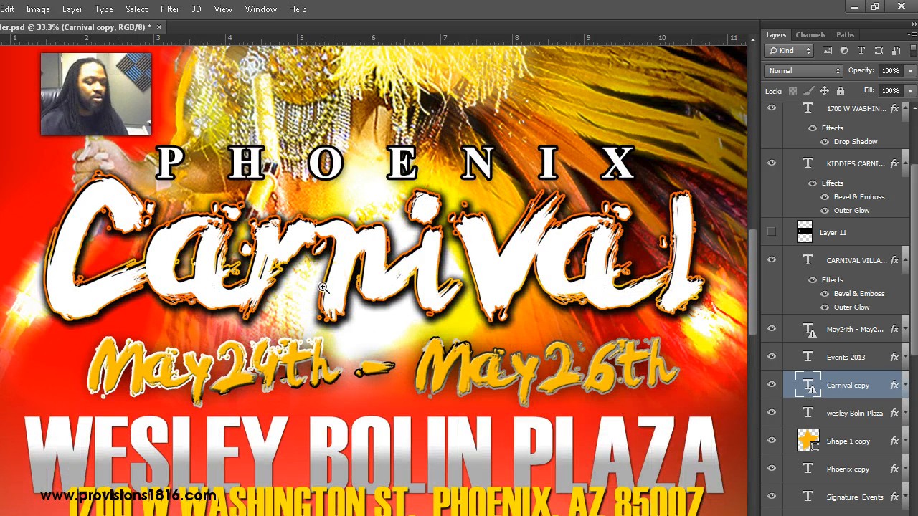
{"action": "left_click", "coordinate": [322, 287], "text": "alt"}
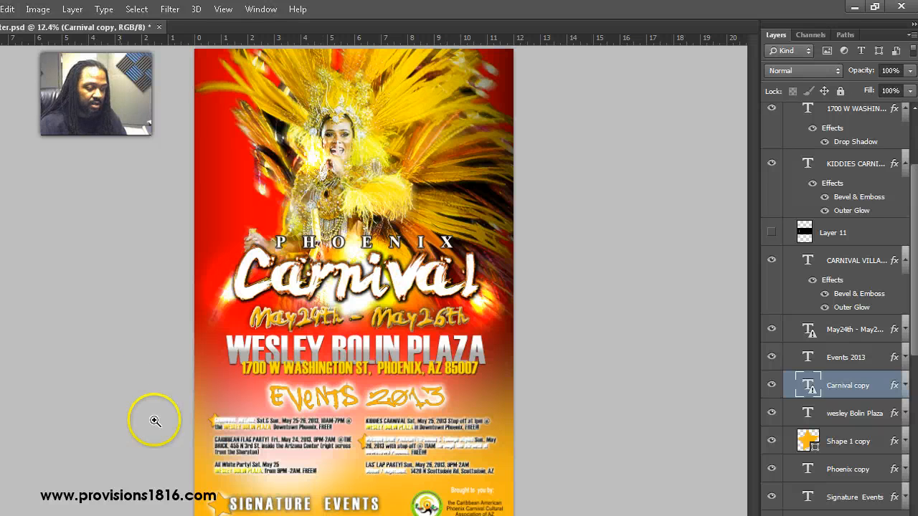
{"action": "left_click", "coordinate": [362, 280]}
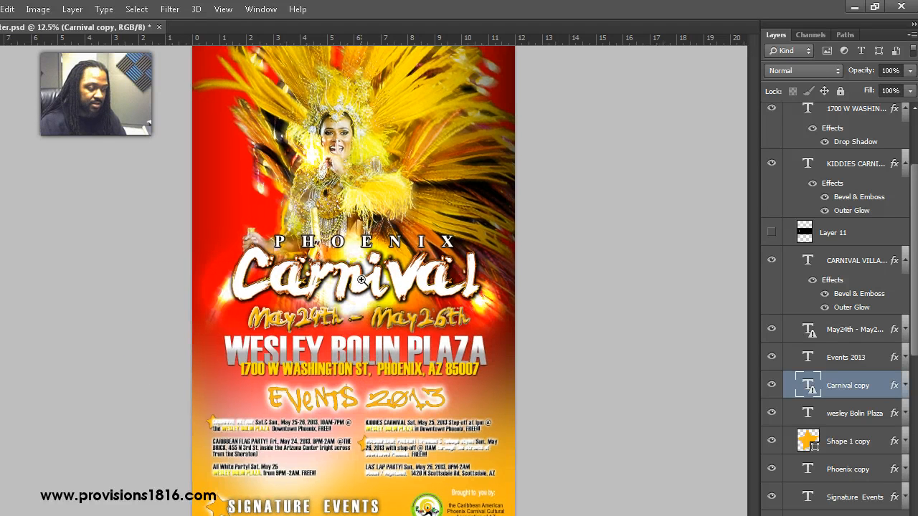
{"action": "left_click", "coordinate": [362, 280]}
{"action": "left_click", "coordinate": [362, 279]}
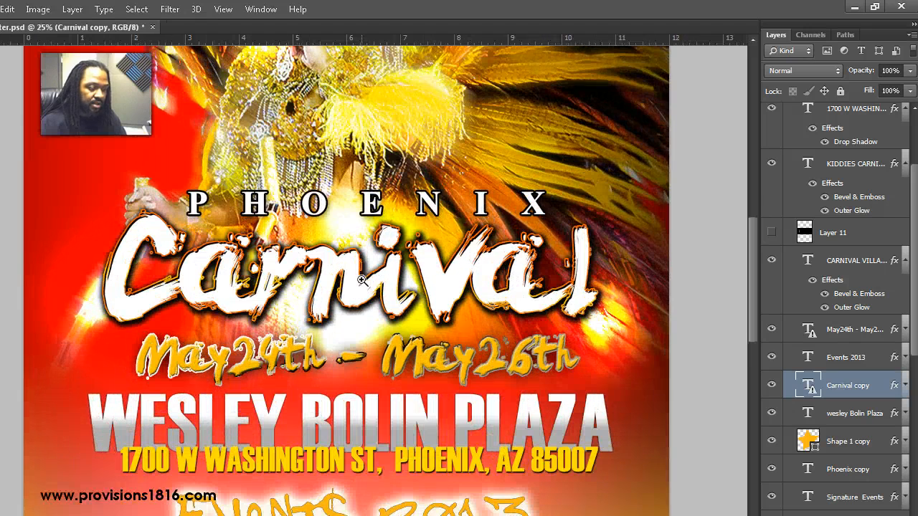
{"action": "key", "text": "ctrl+shift+n"}
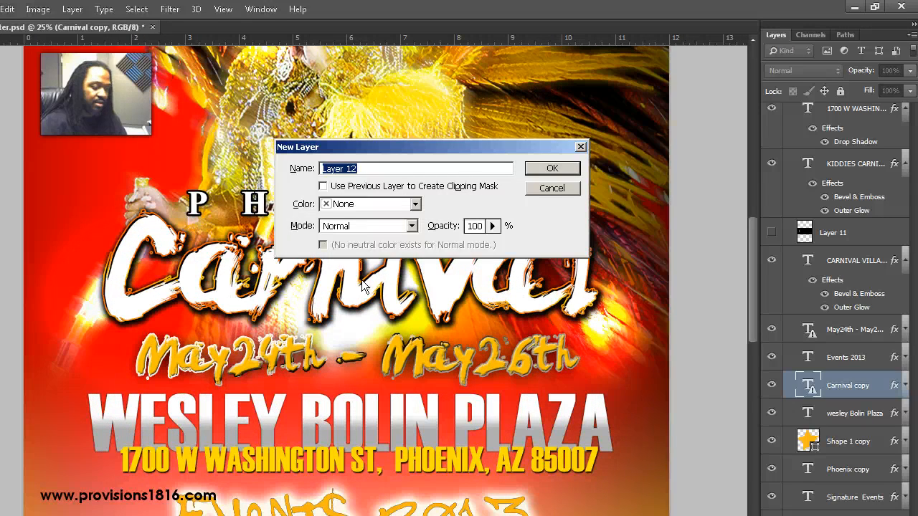
{"action": "type", "text": "Flare"}
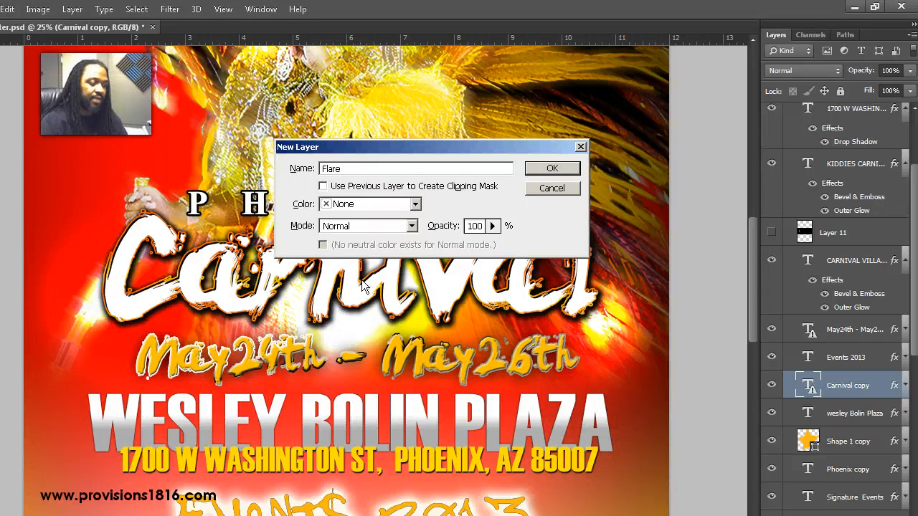
{"action": "key", "text": "Return"}
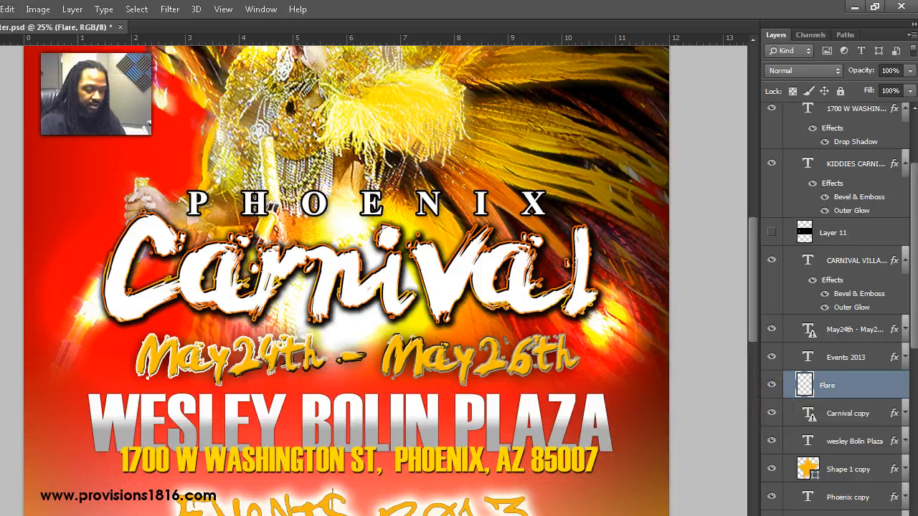
On the Flare layer, marquee-select a rectangle from above PHOENIX to below WESLEY BOLIN PLAZA and fill it with black
{"action": "left_click", "coordinate": [804, 385]}
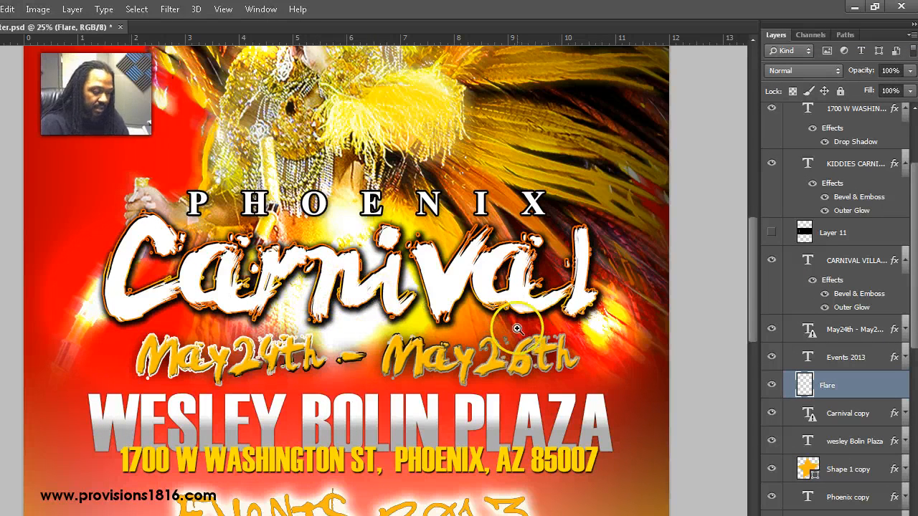
{"action": "left_click_drag", "start_coordinate": [44, 165], "coordinate": [652, 490]}
{"action": "left_click_drag", "start_coordinate": [453, 367], "coordinate": [454, 331]}
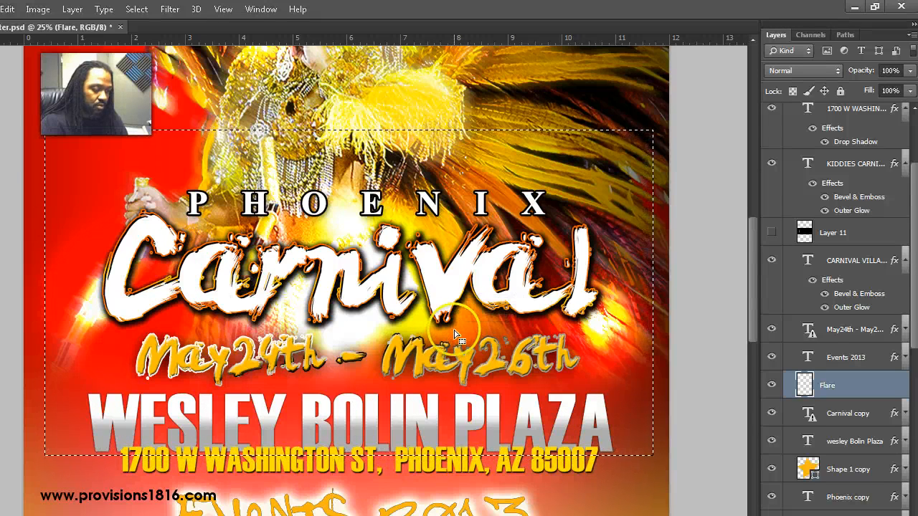
{"action": "key", "text": "alt+e"}
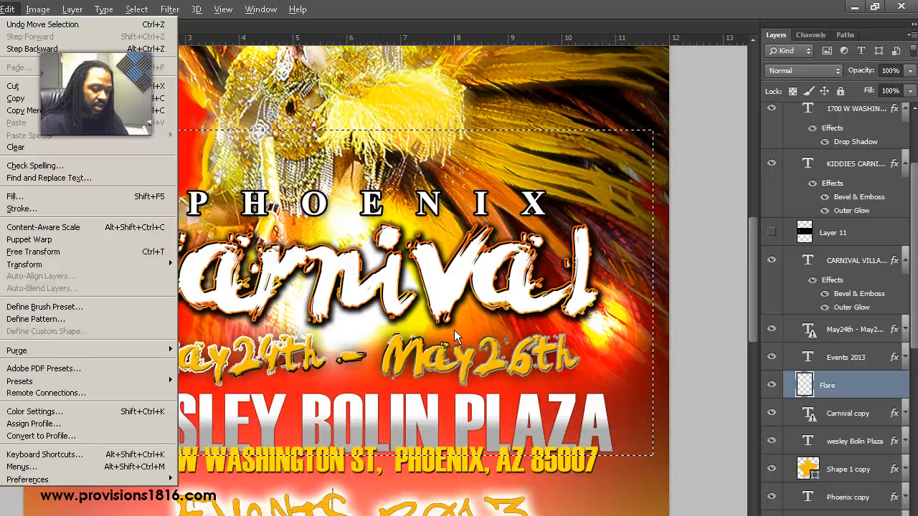
{"action": "key", "text": "l"}
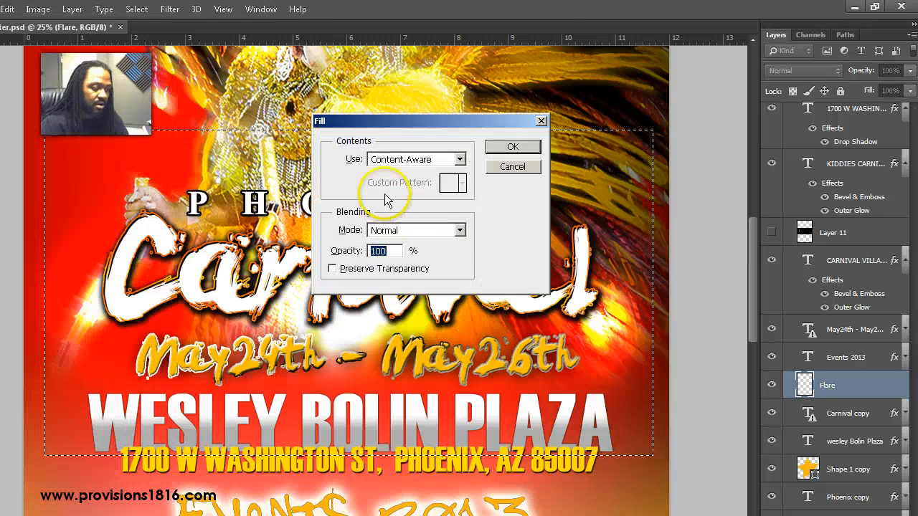
{"action": "left_click", "coordinate": [403, 159]}
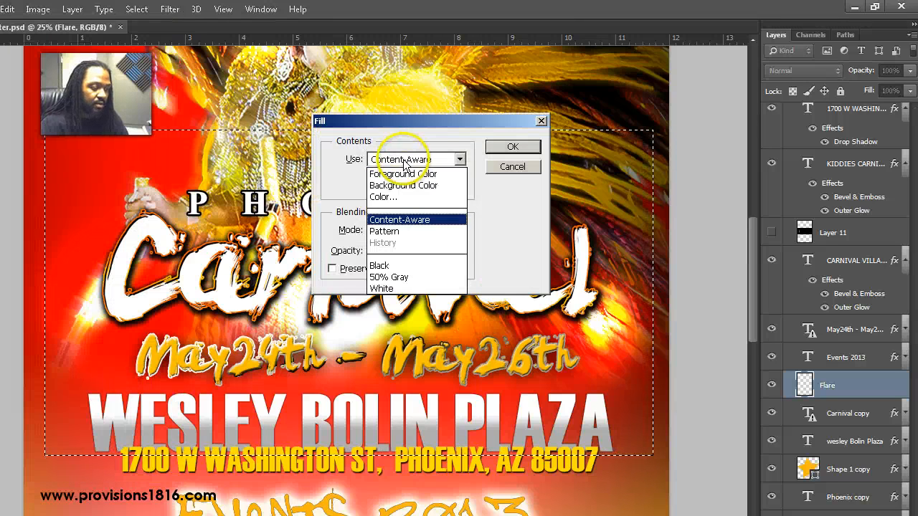
{"action": "left_click", "coordinate": [419, 267]}
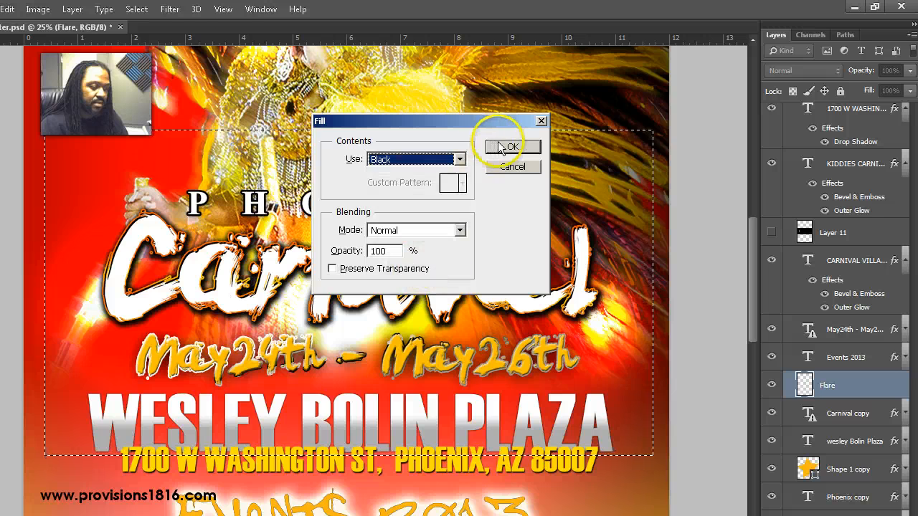
{"action": "left_click", "coordinate": [501, 146]}
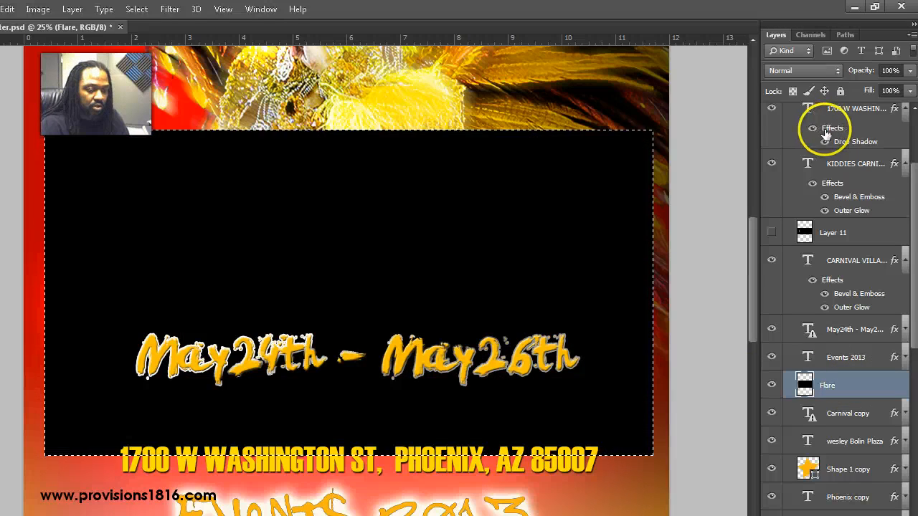
Set the Flare layer's blend mode to Screen and clear the rectangular selection
{"action": "left_click", "coordinate": [819, 73]}
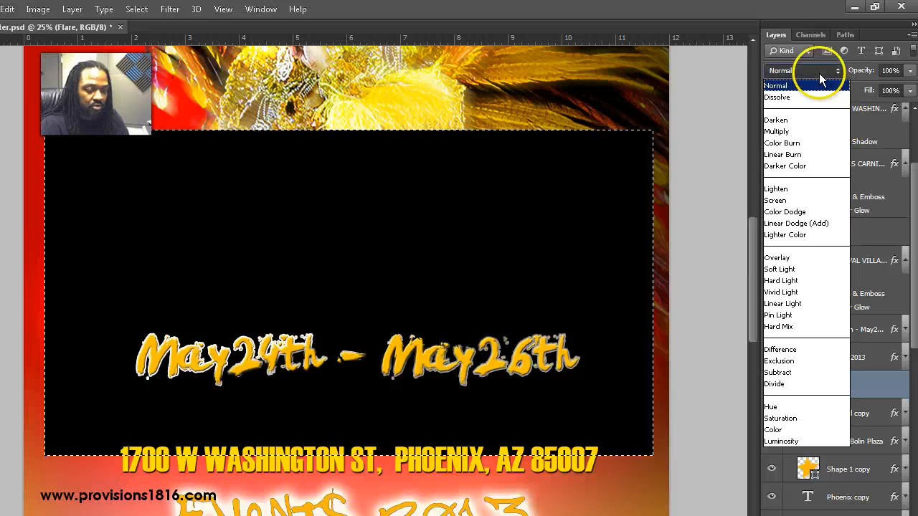
{"action": "left_click", "coordinate": [814, 200]}
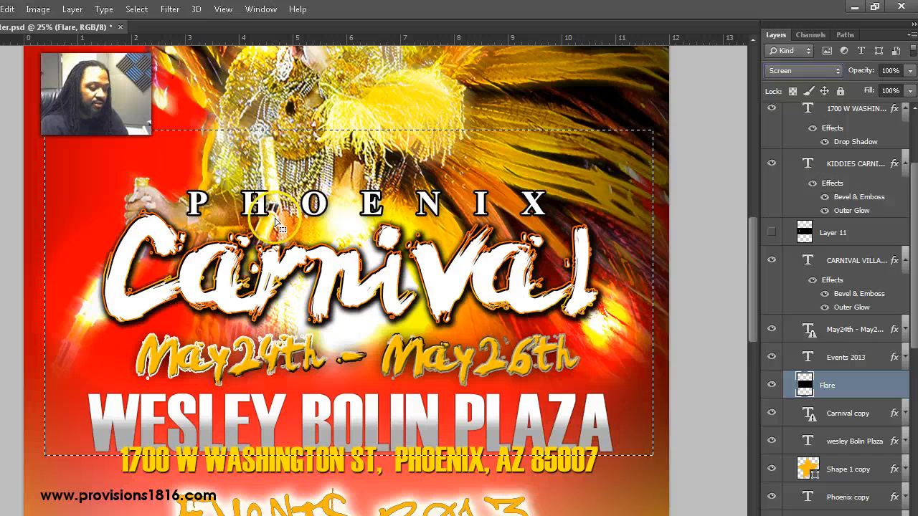
{"action": "left_click", "coordinate": [276, 224]}
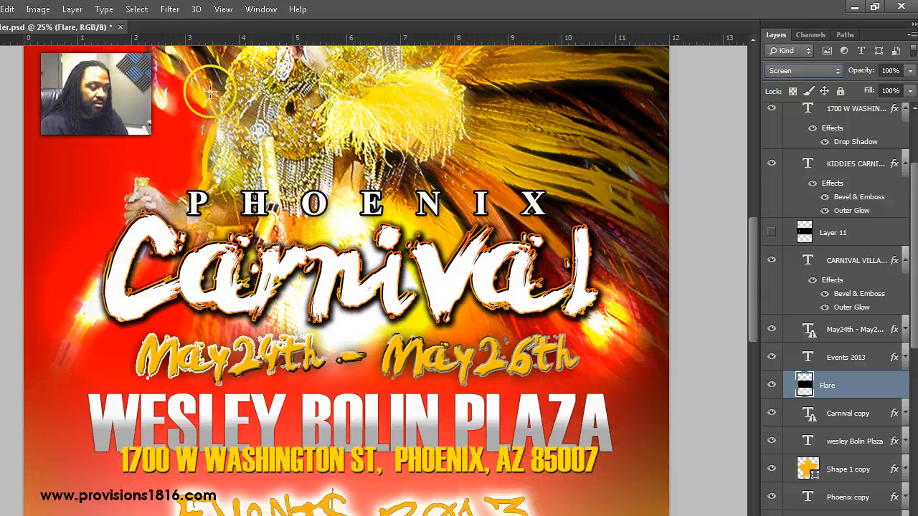
Apply a 50-300mm Zoom Lens Flare at 83% brightness, centred in the left part of the black rectangle
{"action": "left_click", "coordinate": [170, 9]}
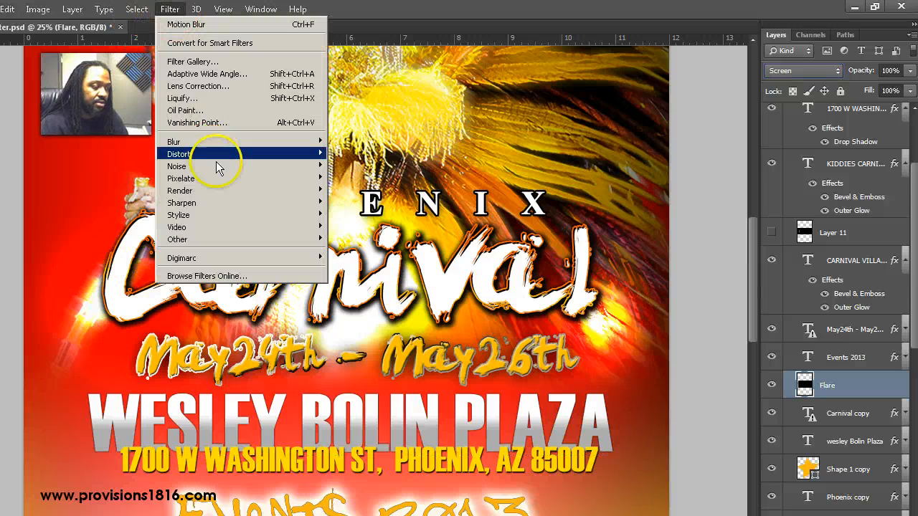
{"action": "mouse_move", "coordinate": [230, 188]}
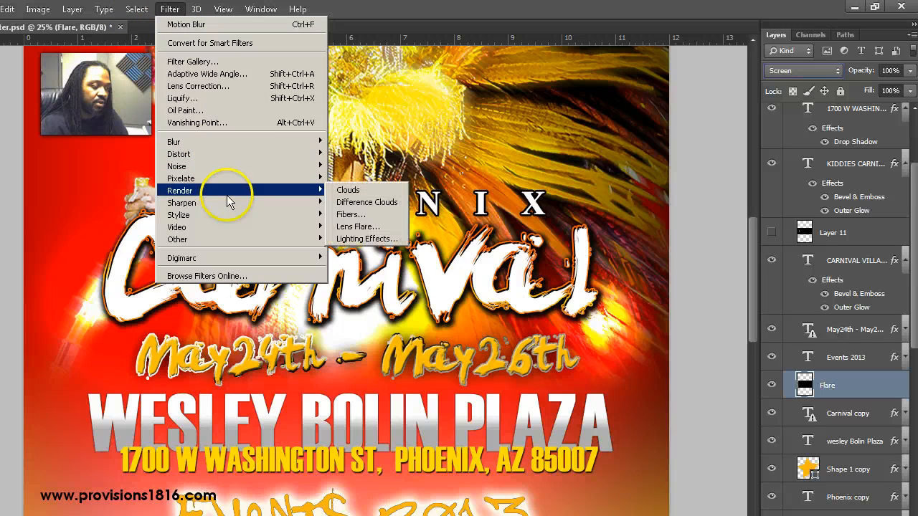
{"action": "left_click", "coordinate": [358, 228]}
{"action": "left_click", "coordinate": [370, 183]}
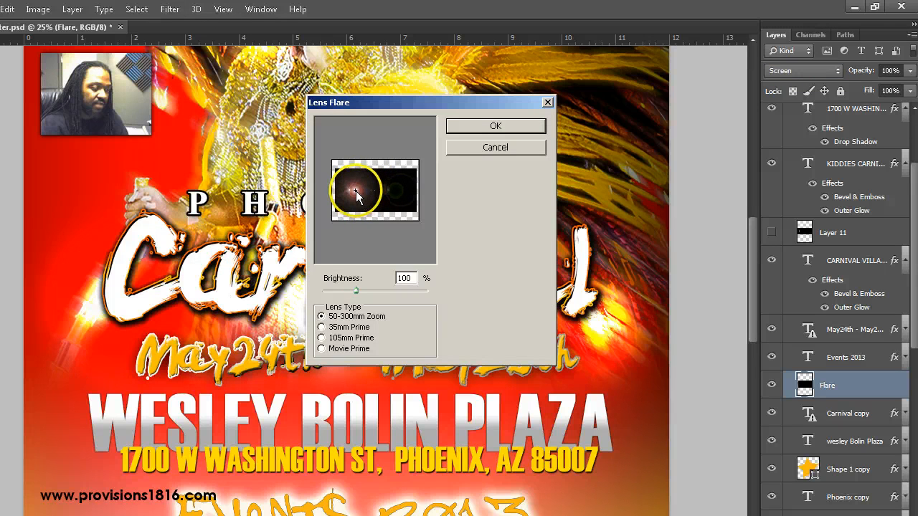
{"action": "left_click", "coordinate": [354, 194]}
{"action": "left_click_drag", "start_coordinate": [360, 297], "coordinate": [343, 294]}
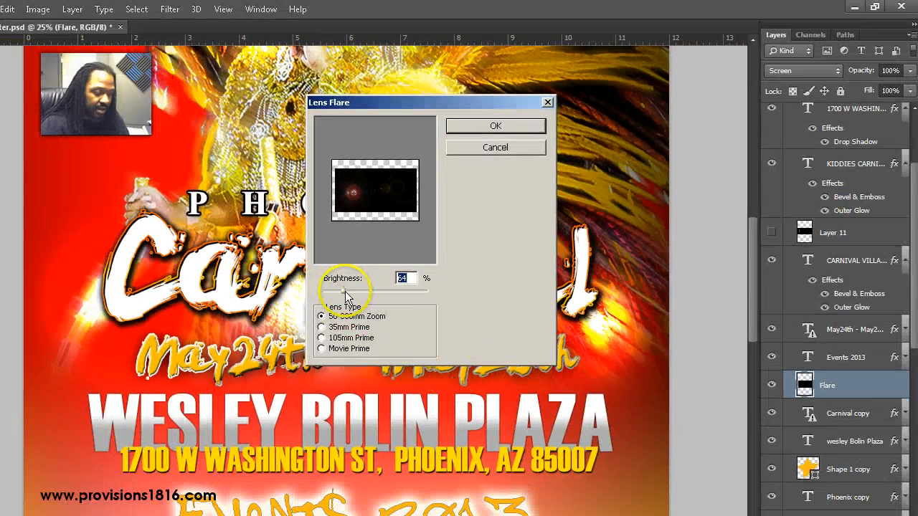
{"action": "left_click_drag", "start_coordinate": [344, 292], "coordinate": [352, 310]}
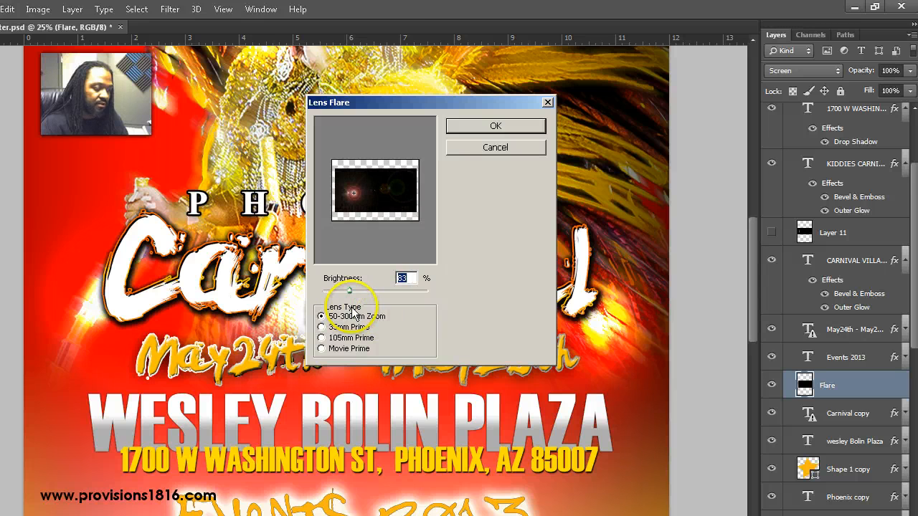
{"action": "left_click", "coordinate": [499, 127]}
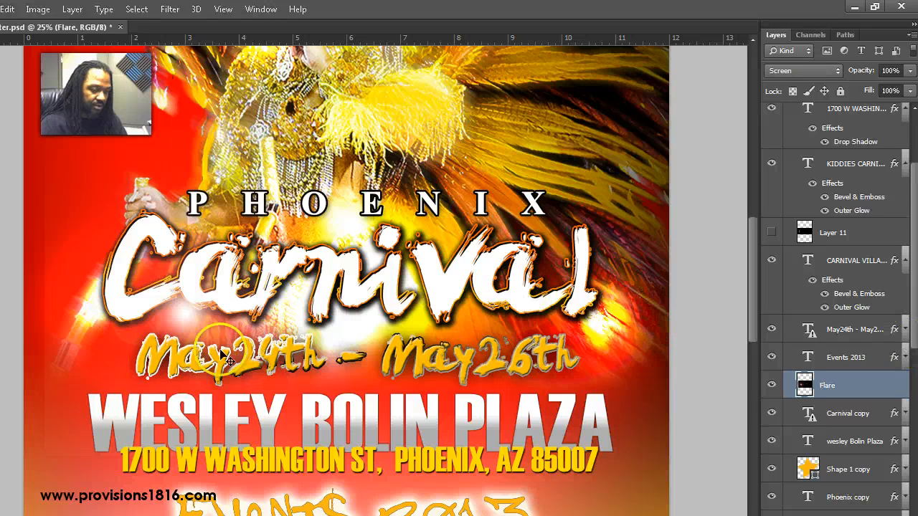
Change the Flare layer's blend mode to Lighten
{"action": "left_click", "coordinate": [50, 433]}
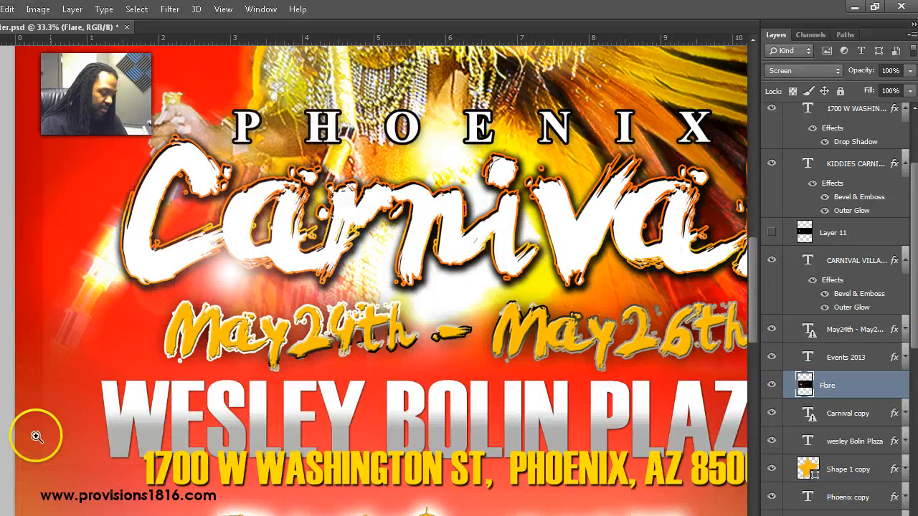
{"action": "left_click", "coordinate": [35, 436]}
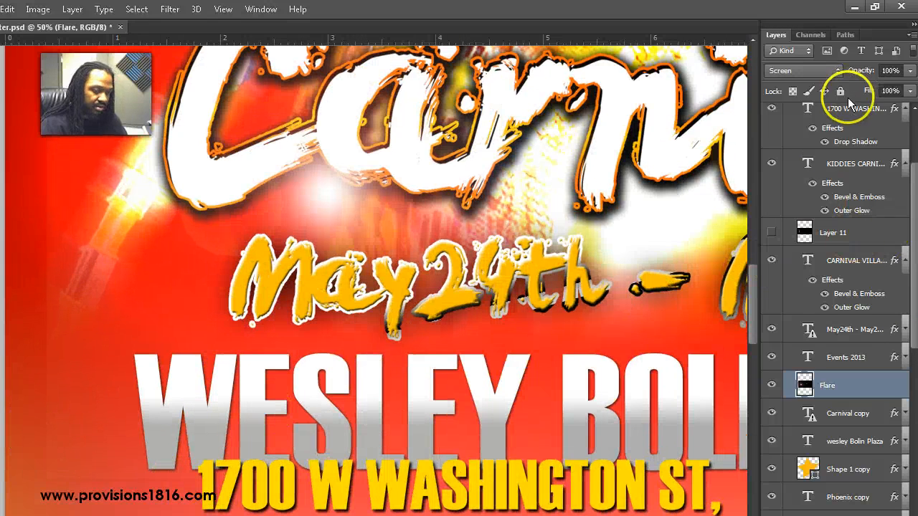
{"action": "left_click", "coordinate": [812, 71]}
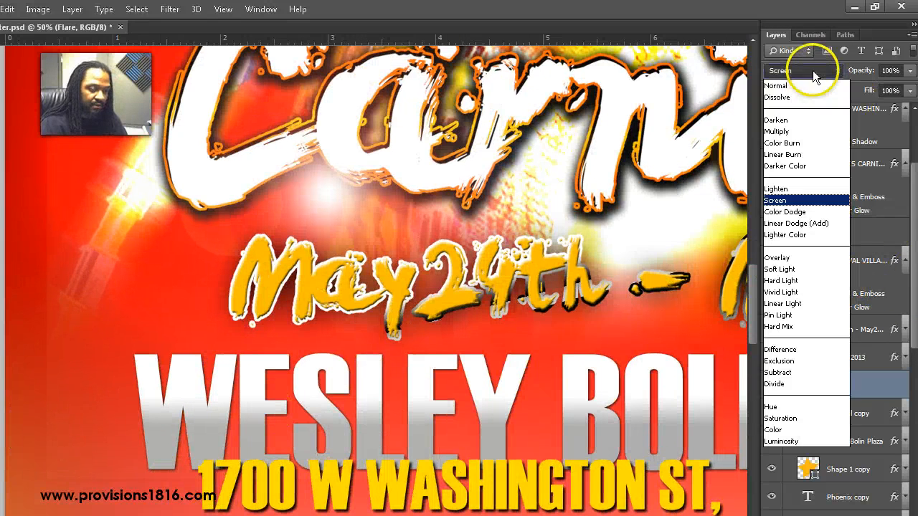
{"action": "left_click", "coordinate": [803, 188]}
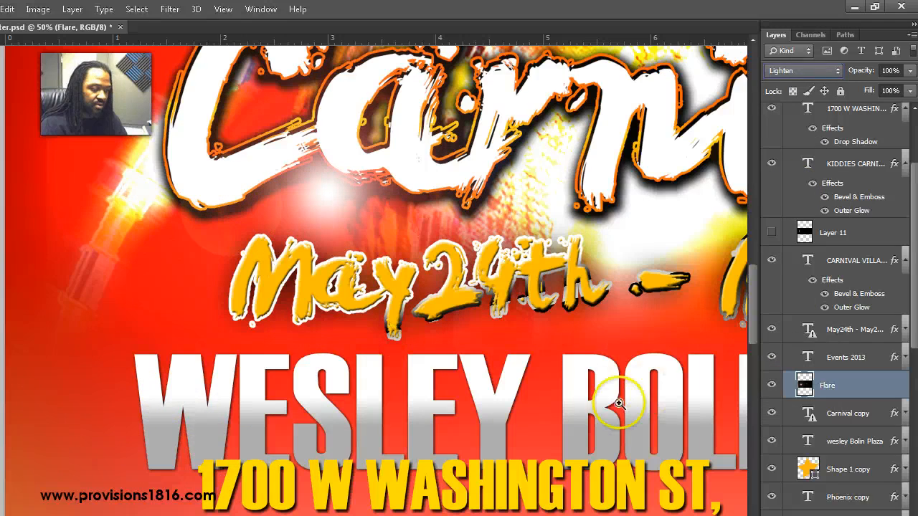
Move the flare up onto the Carnival title, between the C and the first a
{"action": "left_click", "coordinate": [532, 328], "text": "alt"}
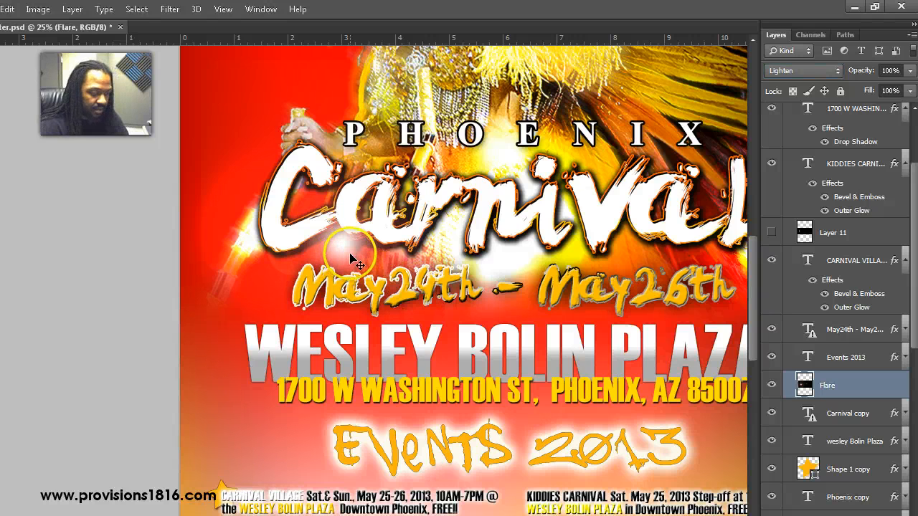
{"action": "left_click_drag", "start_coordinate": [331, 248], "coordinate": [335, 209]}
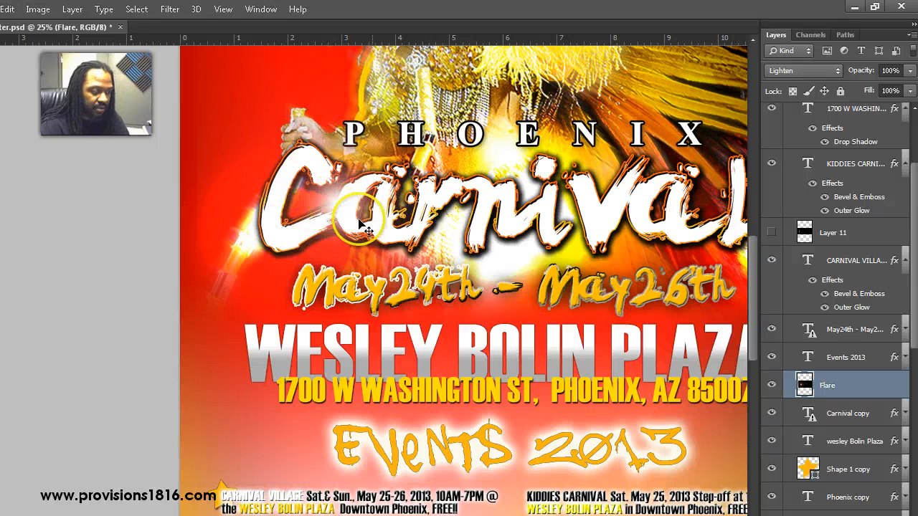
{"action": "key", "text": "ctrl+minus"}
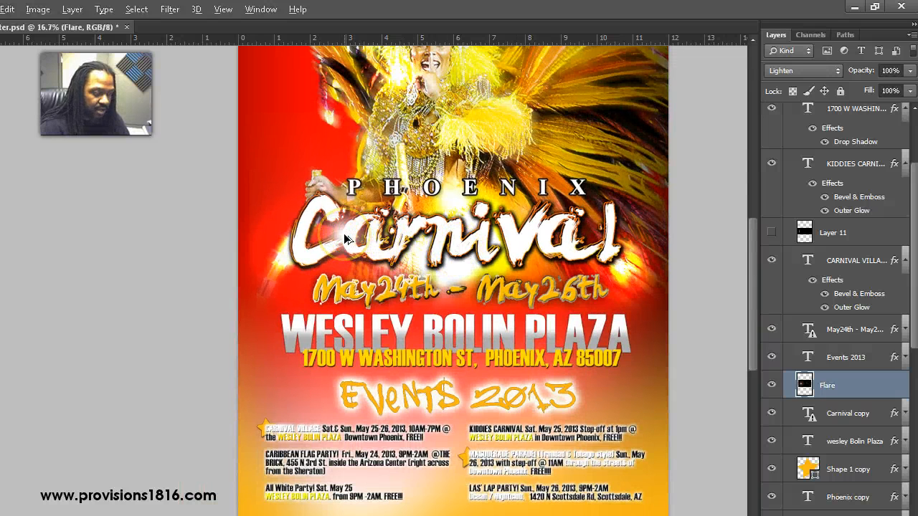
Place a horizontally flipped duplicate of the Flare layer over the upper part of the final l in Carnival
{"action": "left_click_drag", "start_coordinate": [345, 239], "coordinate": [285, 298]}
{"action": "key", "text": "ctrl+j"}
{"action": "key", "text": "ctrl+t"}
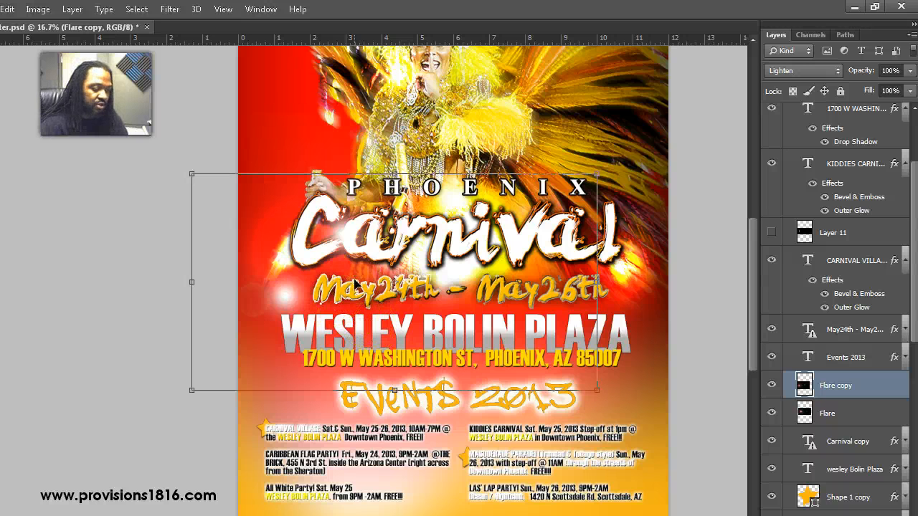
{"action": "right_click", "coordinate": [354, 285]}
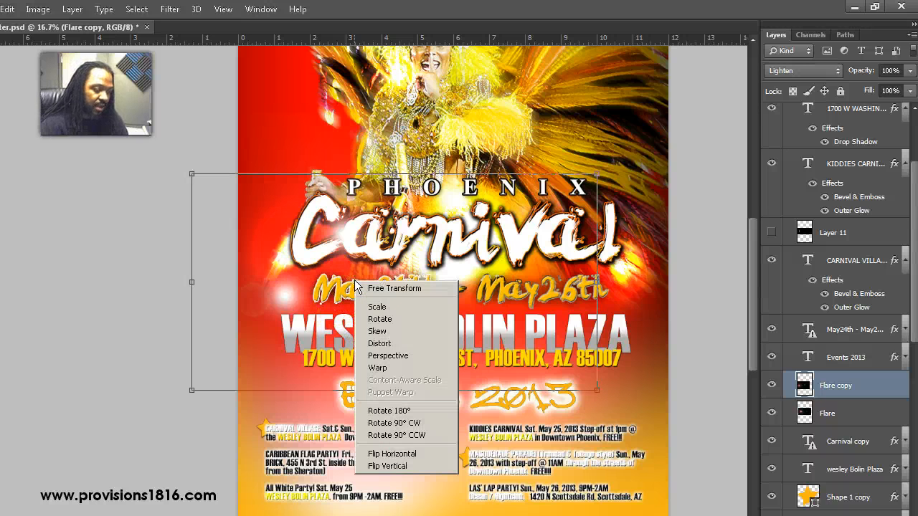
{"action": "left_click", "coordinate": [400, 458]}
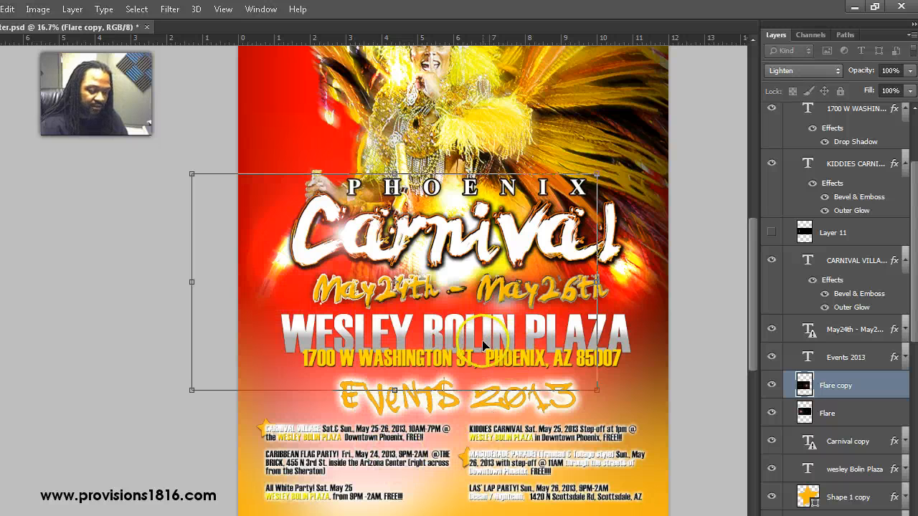
{"action": "key", "text": "Return"}
{"action": "left_click_drag", "start_coordinate": [533, 320], "coordinate": [632, 238]}
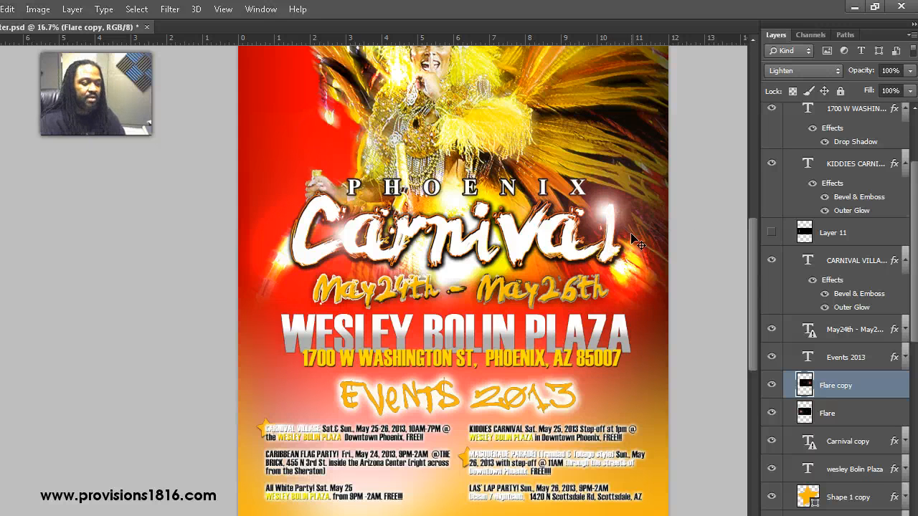
{"action": "right_click", "coordinate": [436, 258]}
{"action": "left_click", "coordinate": [463, 299]}
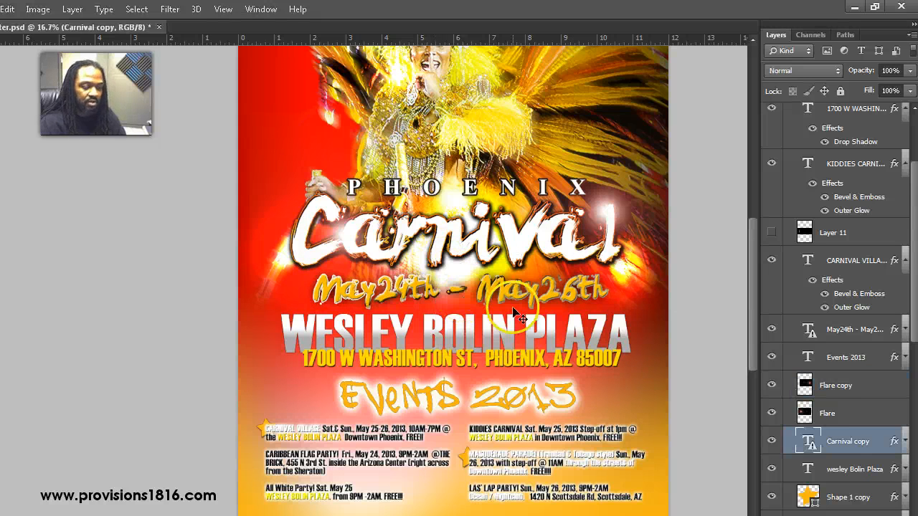
{"action": "double_click", "coordinate": [879, 445]}
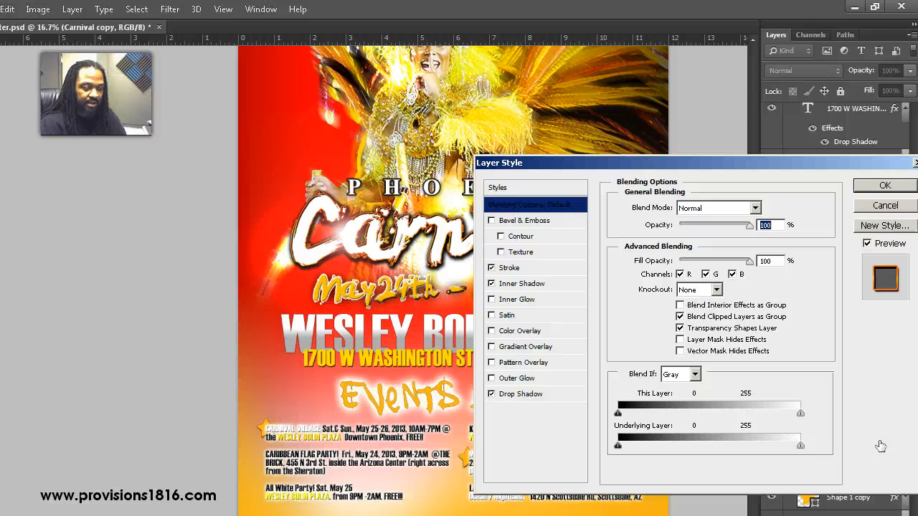
{"action": "left_click_drag", "start_coordinate": [584, 164], "coordinate": [619, 158]}
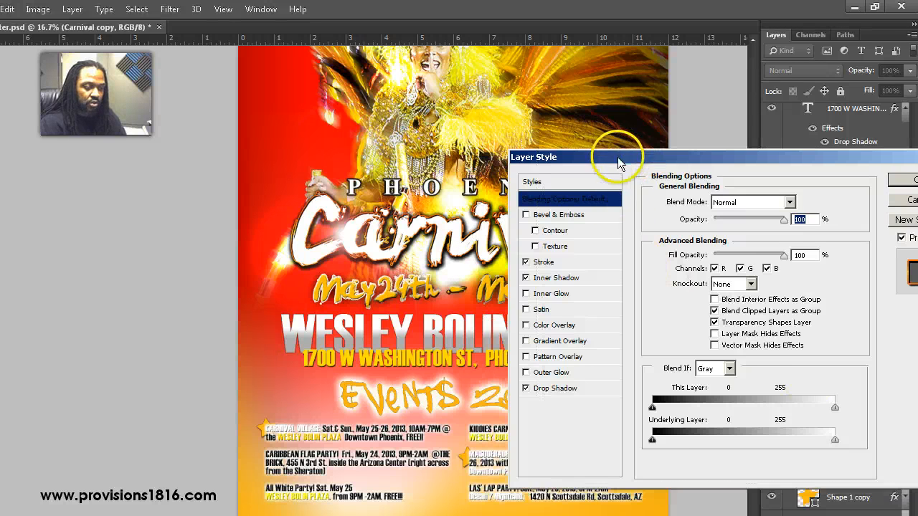
{"action": "left_click", "coordinate": [559, 387]}
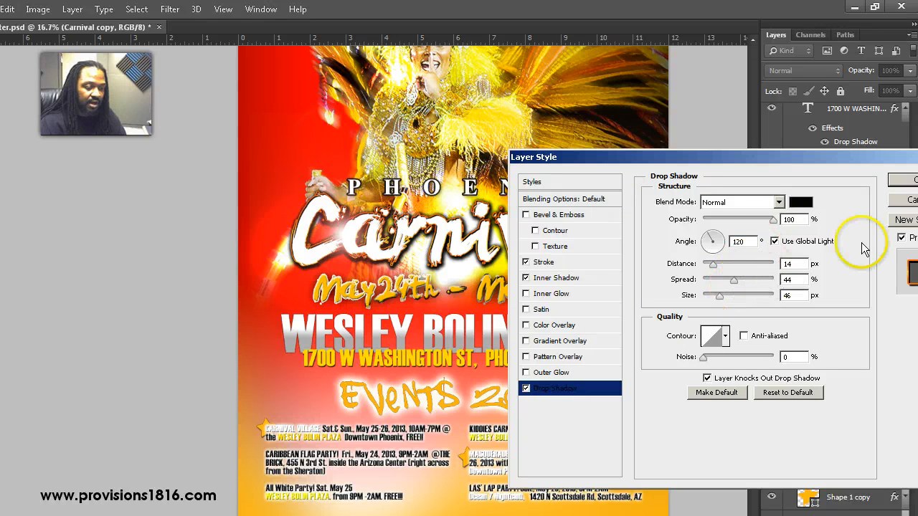
{"action": "left_click", "coordinate": [900, 202]}
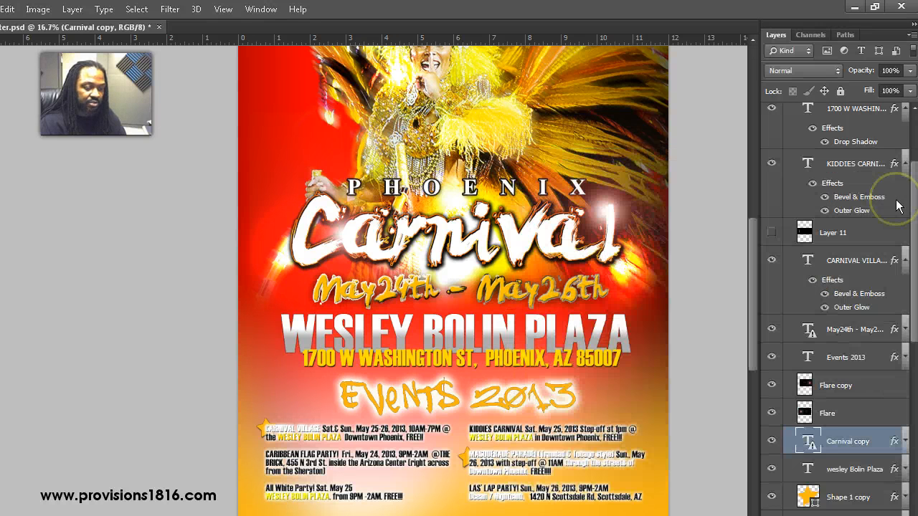
{"action": "double_click", "coordinate": [851, 441]}
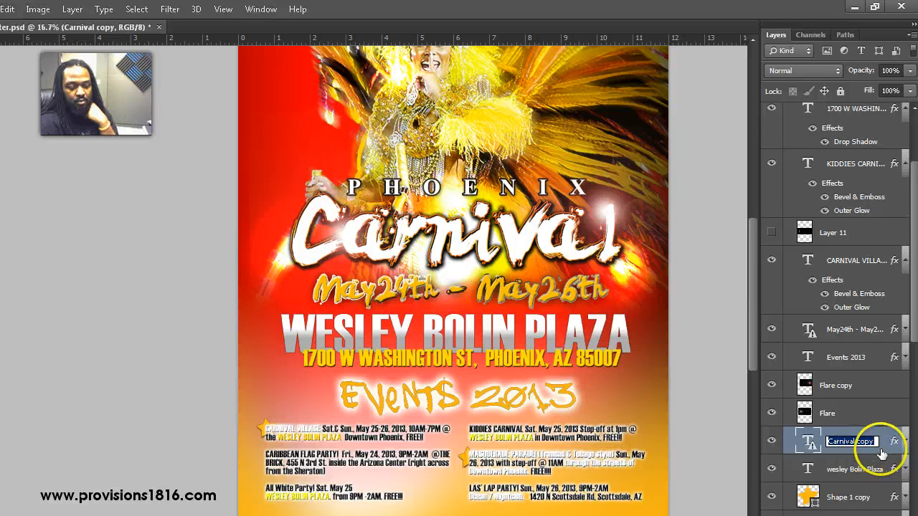
{"action": "left_click", "coordinate": [885, 444]}
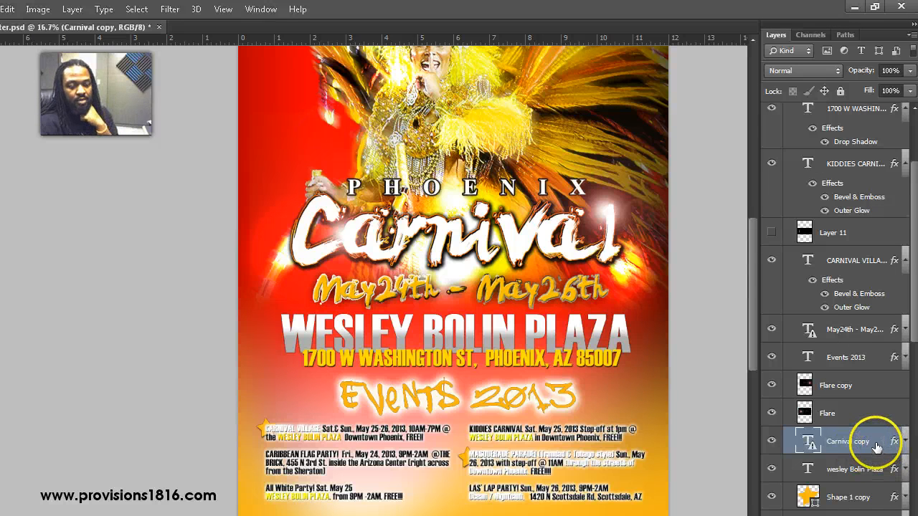
Soften the Carnival copy layer's drop shadow by setting opacity to 76%, spread to 34% and size to about 65 px
{"action": "double_click", "coordinate": [877, 445]}
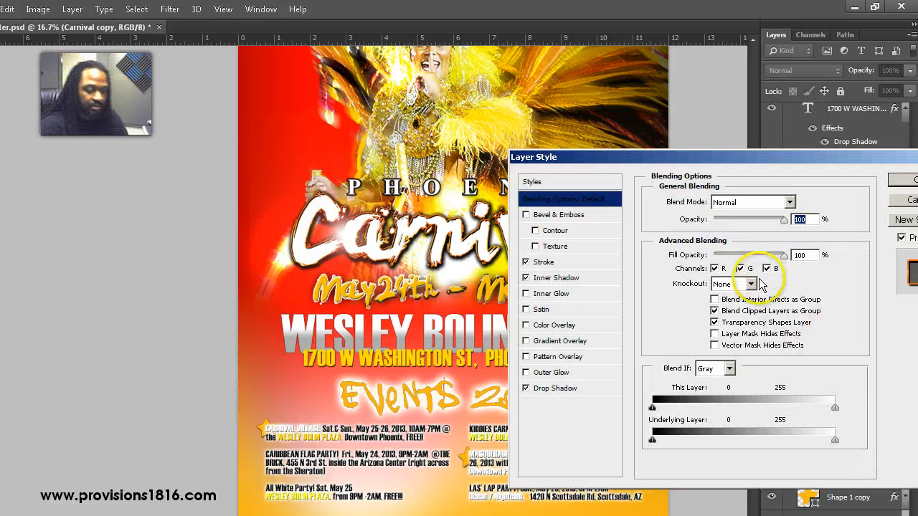
{"action": "left_click", "coordinate": [581, 384]}
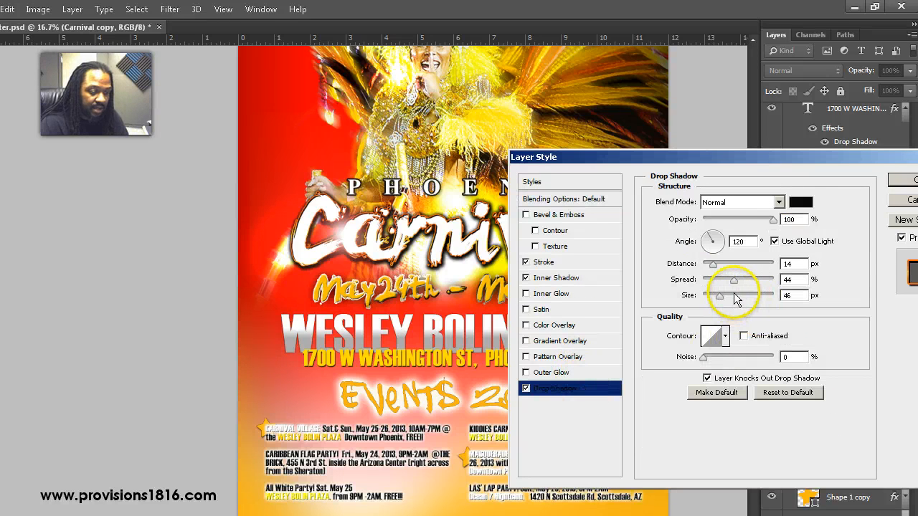
{"action": "left_click_drag", "start_coordinate": [737, 299], "coordinate": [733, 296]}
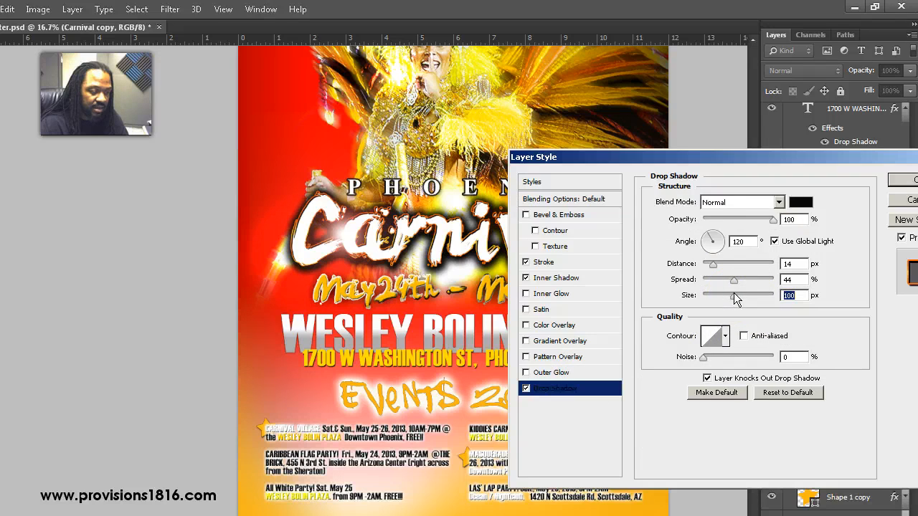
{"action": "left_click_drag", "start_coordinate": [773, 219], "coordinate": [759, 222]}
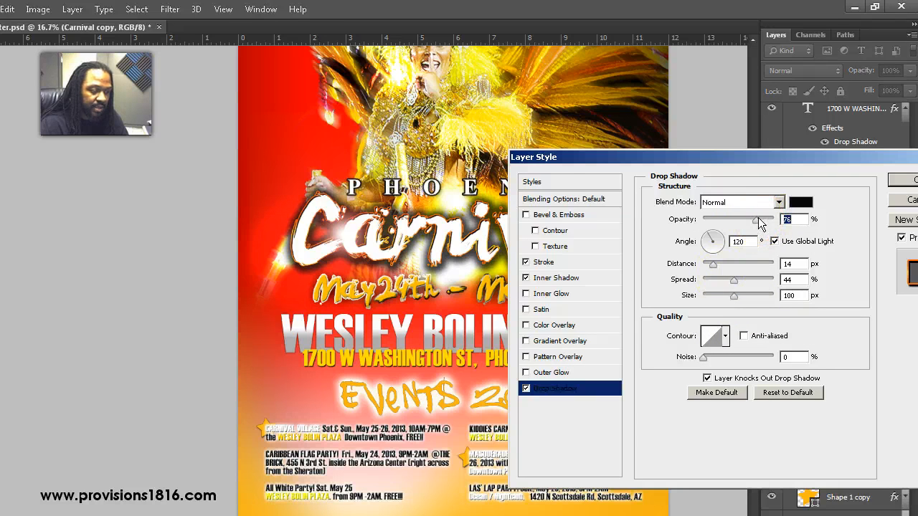
{"action": "left_click_drag", "start_coordinate": [733, 284], "coordinate": [728, 296]}
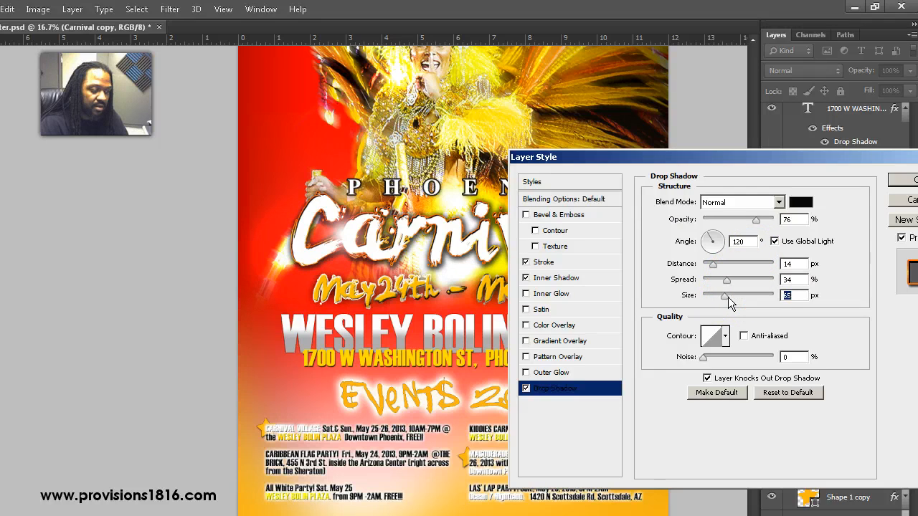
{"action": "left_click", "coordinate": [903, 181]}
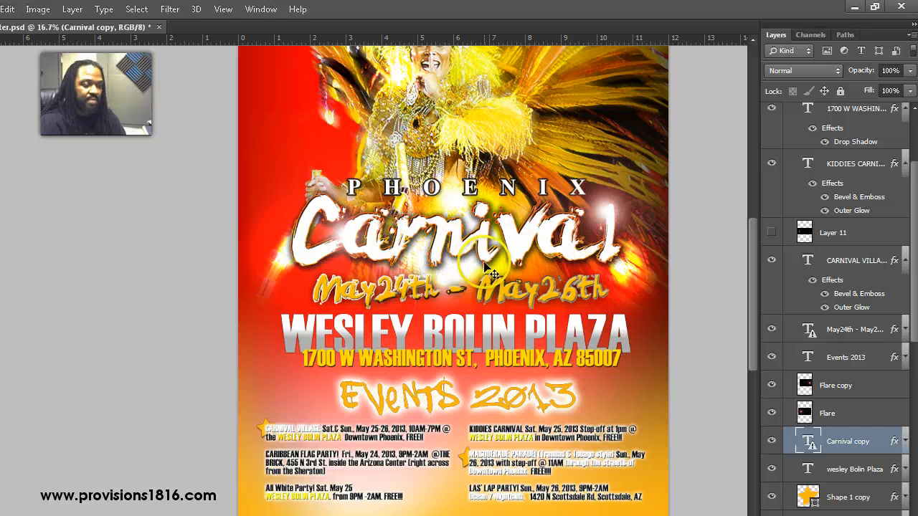
Compare the Carnival title with the Flare and Flare copy layers hidden and shown
{"action": "left_click", "coordinate": [772, 413]}
{"action": "left_click", "coordinate": [771, 386]}
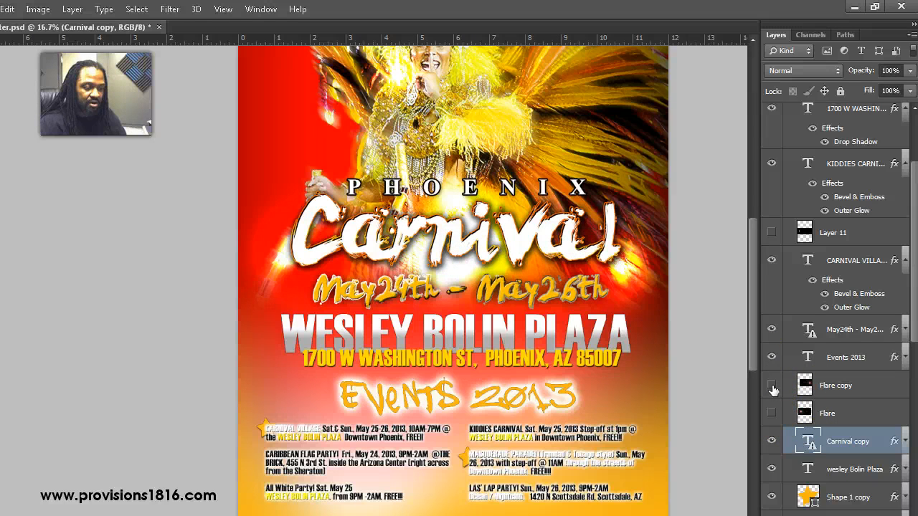
{"action": "left_click", "coordinate": [773, 385]}
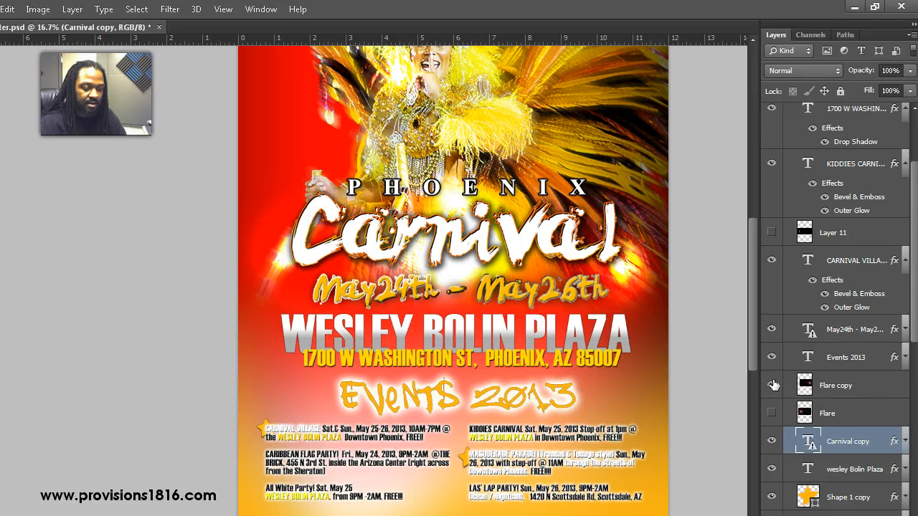
{"action": "left_click", "coordinate": [770, 414]}
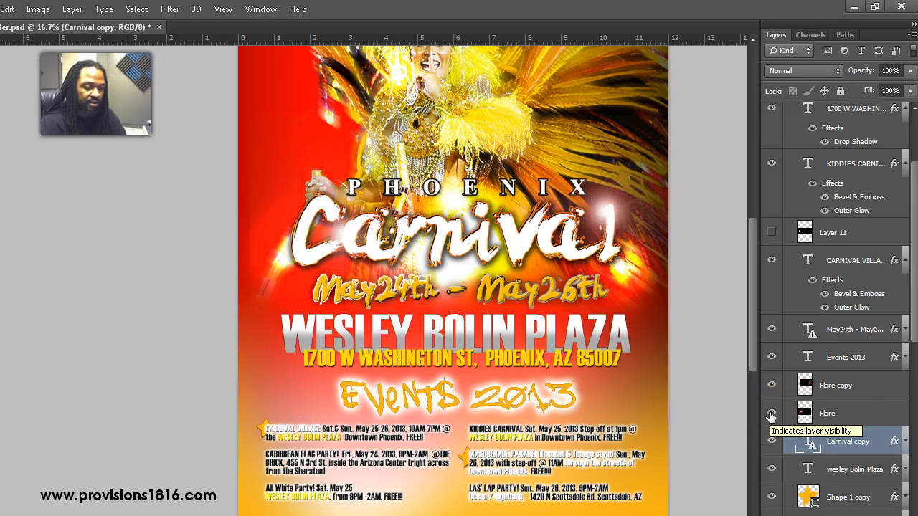
Desaturate both the Flare and Flare copy layers
{"action": "left_click", "coordinate": [839, 411]}
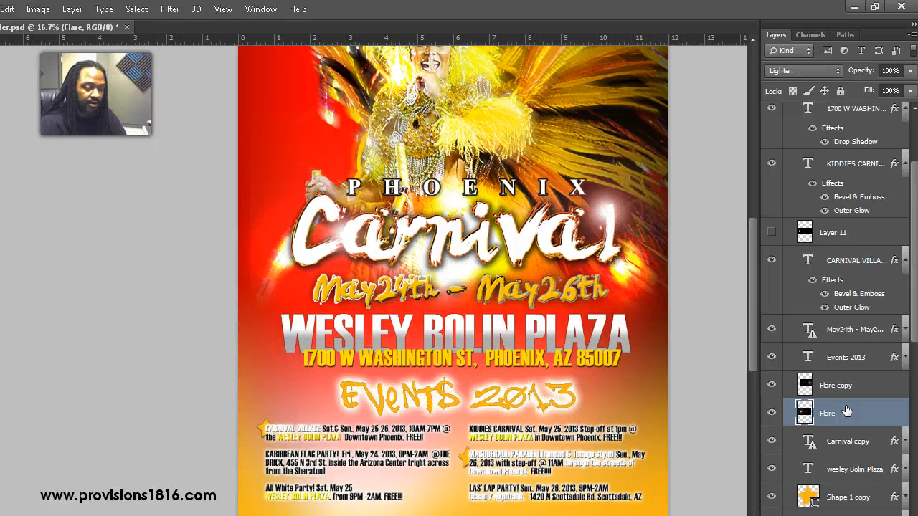
{"action": "left_click", "coordinate": [37, 9]}
{"action": "mouse_move", "coordinate": [54, 45]}
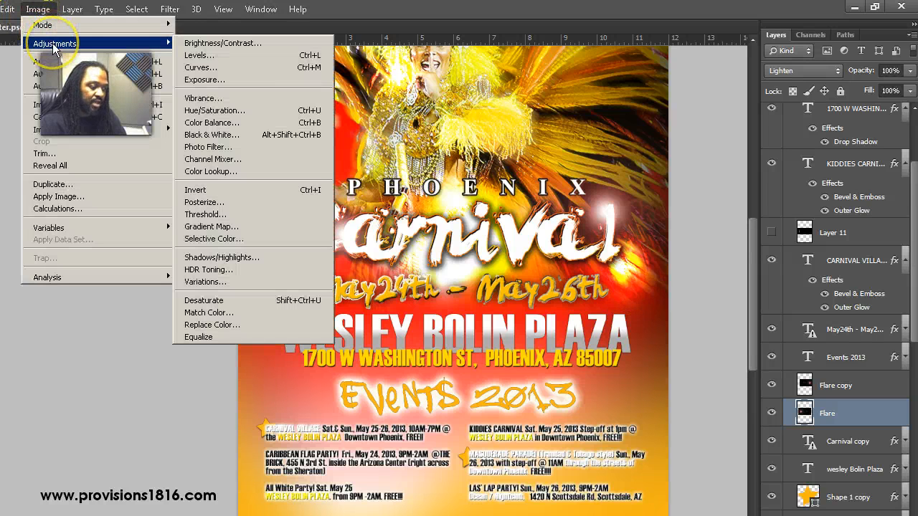
{"action": "left_click", "coordinate": [271, 301]}
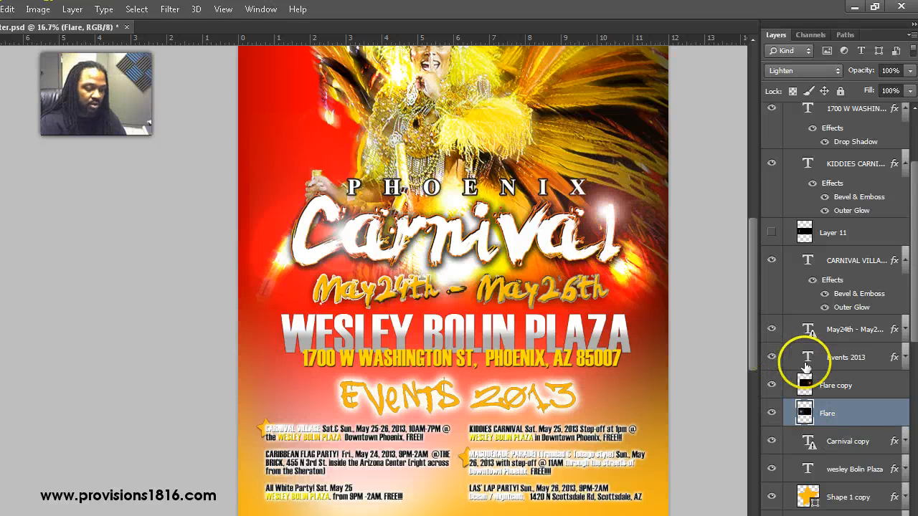
{"action": "left_click", "coordinate": [846, 387]}
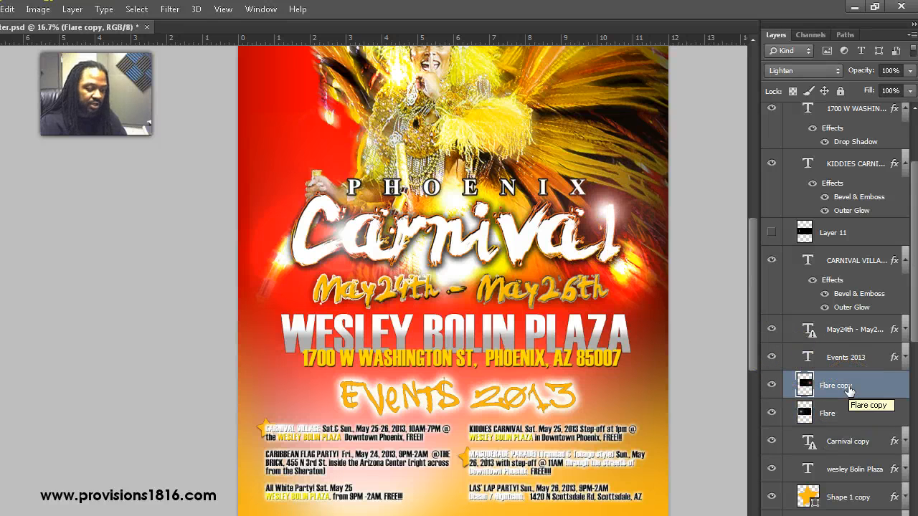
{"action": "key", "text": "ctrl+shift+u"}
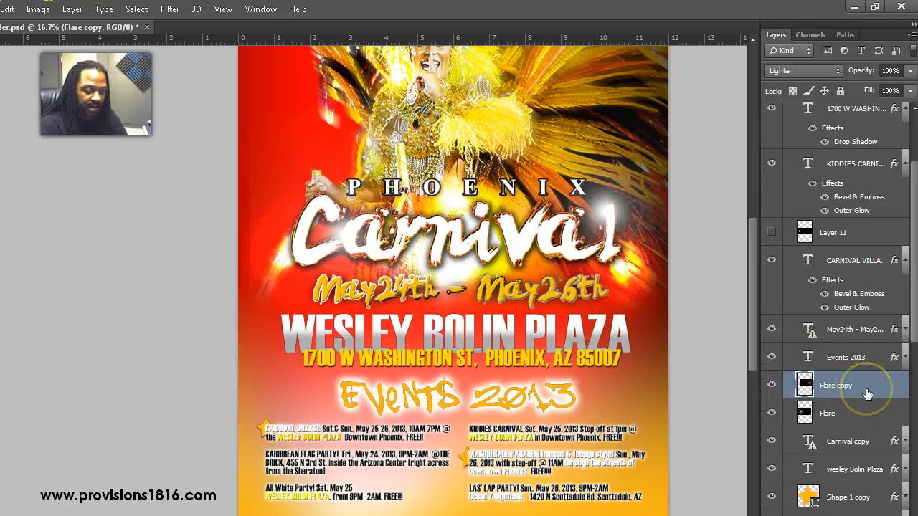
Scale the Flare copy layer down and reposition it so its highlight stays over the final l of Carnival
{"action": "key", "text": "ctrl+t"}
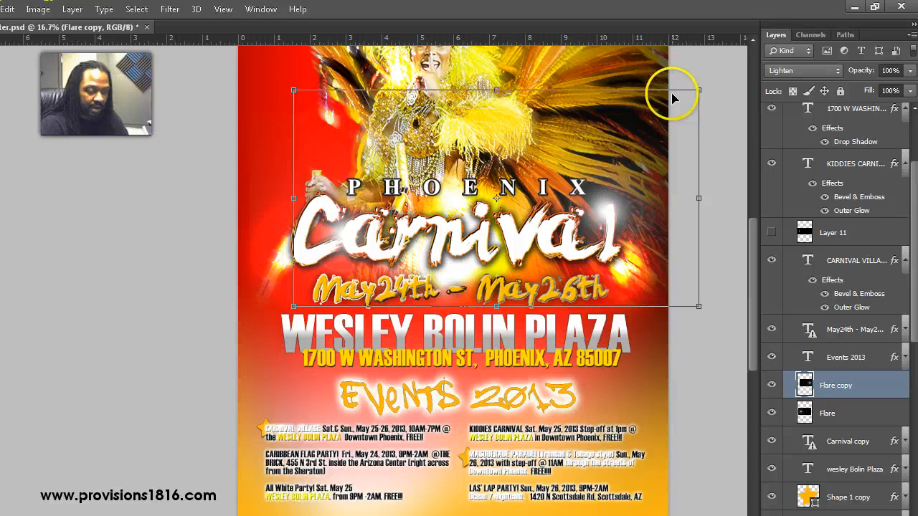
{"action": "left_click_drag", "start_coordinate": [700, 88], "coordinate": [622, 110]}
{"action": "left_click_drag", "start_coordinate": [585, 203], "coordinate": [641, 197]}
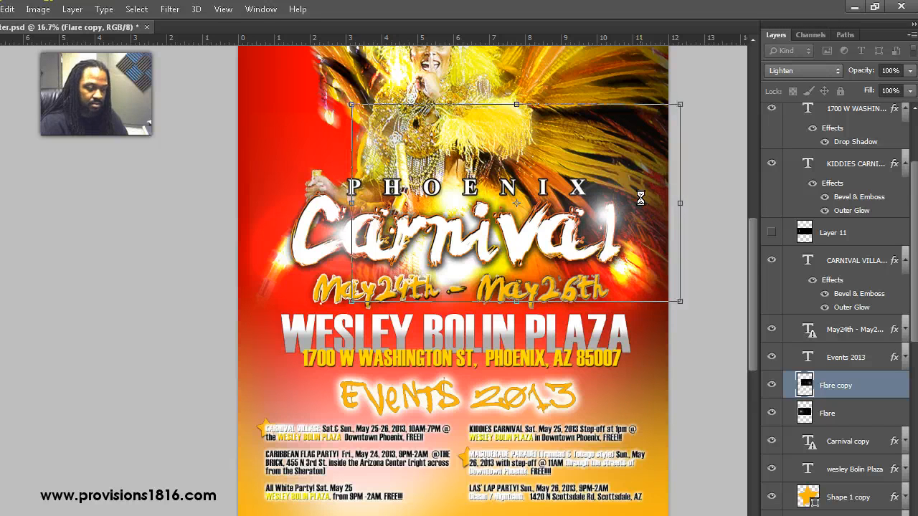
{"action": "key", "text": "Return"}
{"action": "left_click", "coordinate": [474, 227]}
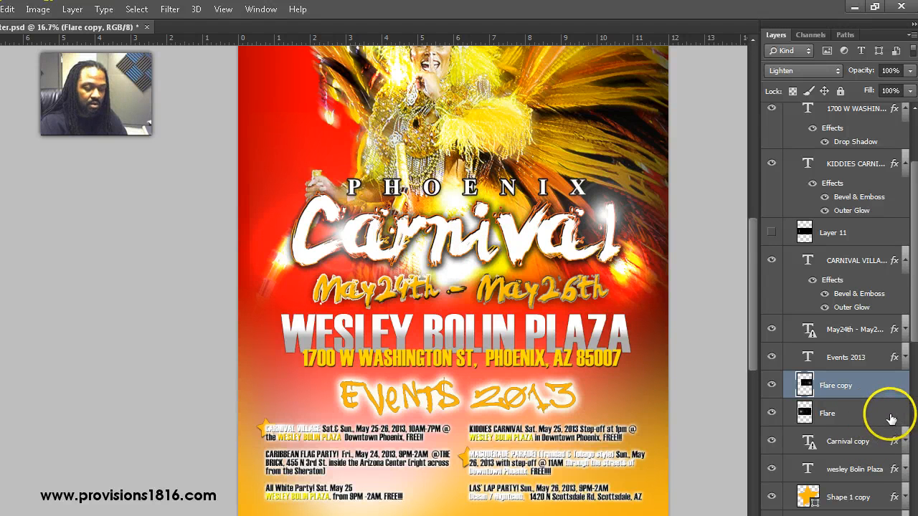
Create a new layer named Glow and place it directly beneath the Carnival copy layer
{"action": "left_click", "coordinate": [856, 411]}
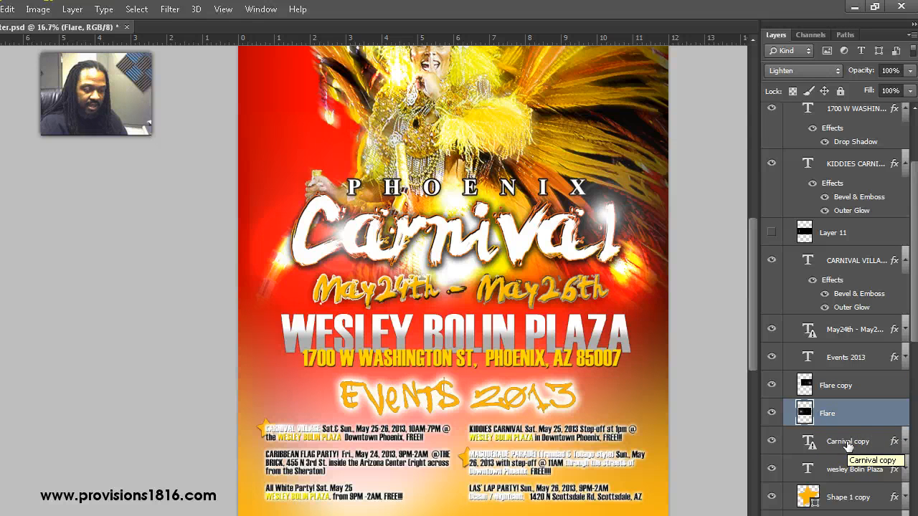
{"action": "left_click", "coordinate": [848, 443]}
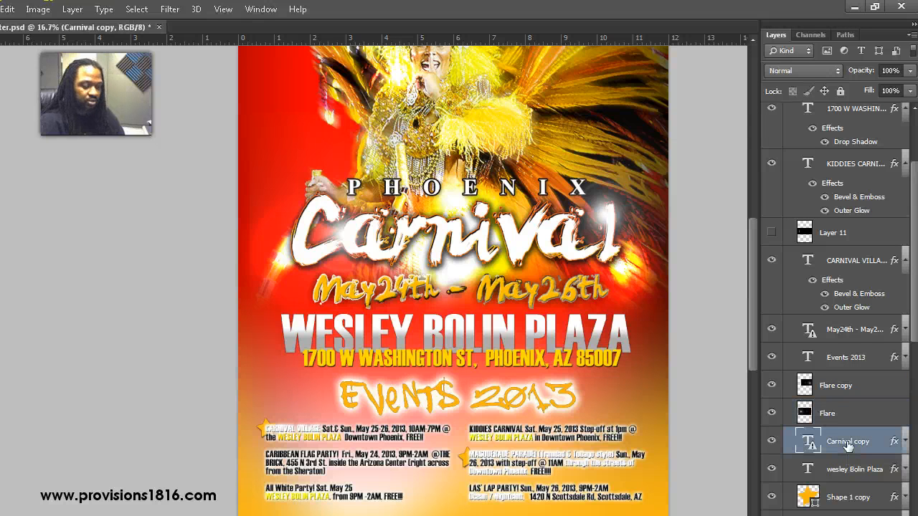
{"action": "key", "text": "ctrl+shift+n"}
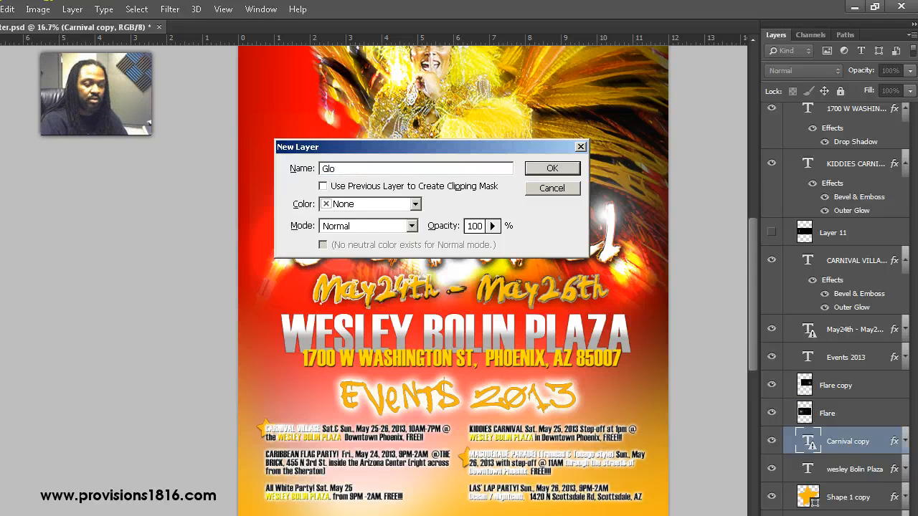
{"action": "key", "text": "Return"}
{"action": "left_click_drag", "start_coordinate": [844, 444], "coordinate": [832, 479]}
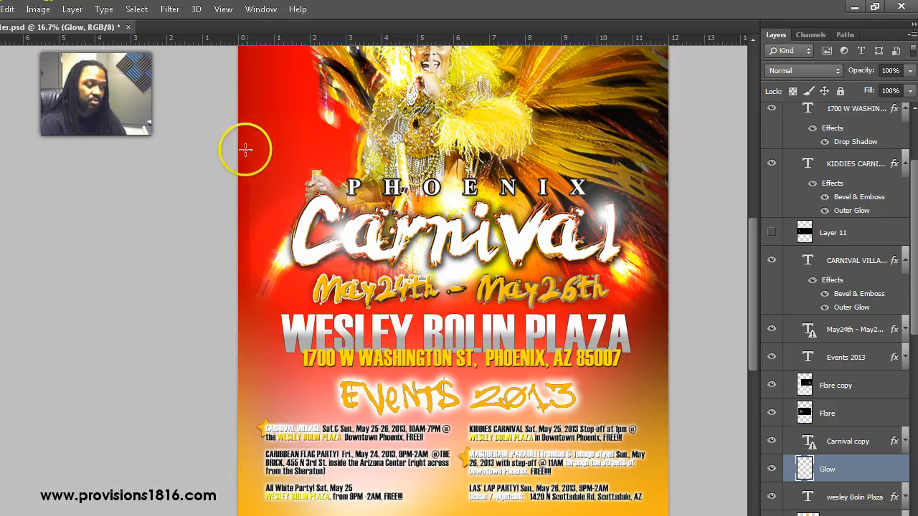
Fill a wide rectangle from above PHOENIX to below the address with black on the Glow layer, and set its blend mode to Color Dodge
{"action": "left_click_drag", "start_coordinate": [243, 145], "coordinate": [585, 281]}
{"action": "left_click_drag", "start_coordinate": [576, 320], "coordinate": [703, 369]}
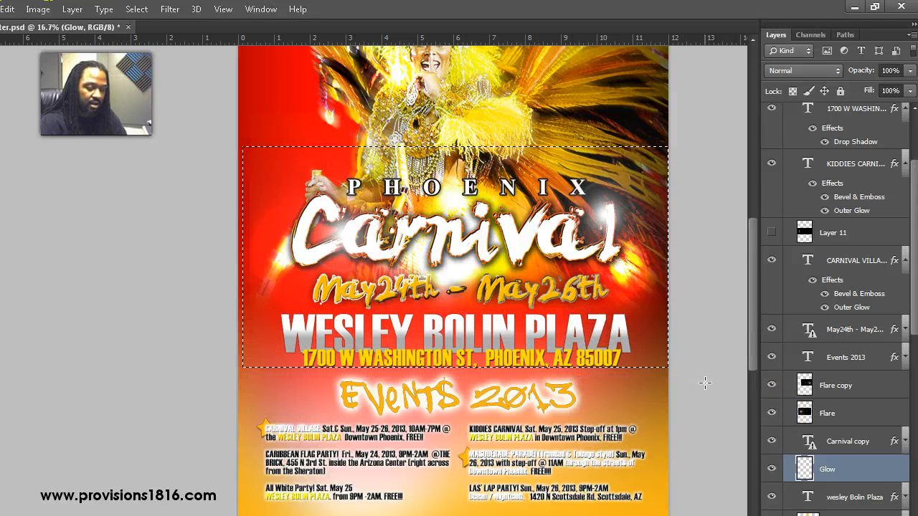
{"action": "key", "text": "alt+e"}
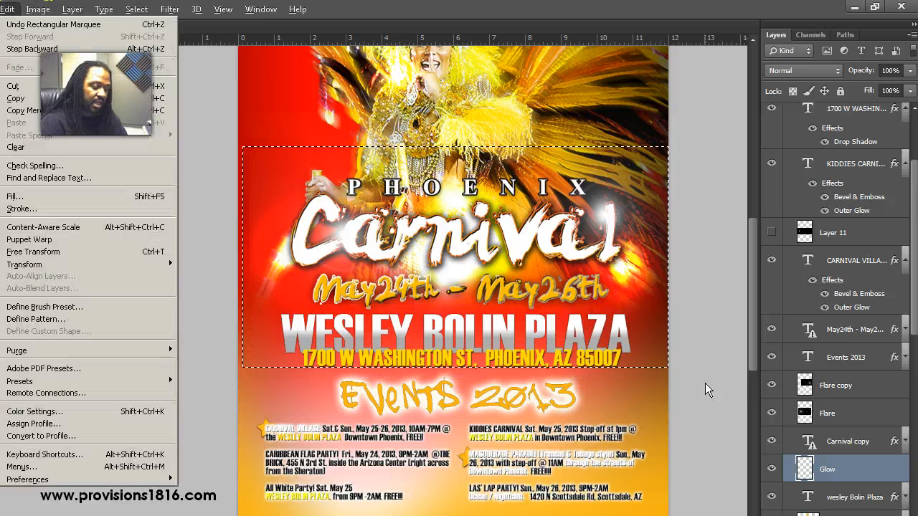
{"action": "key", "text": "l"}
{"action": "left_click", "coordinate": [508, 147]}
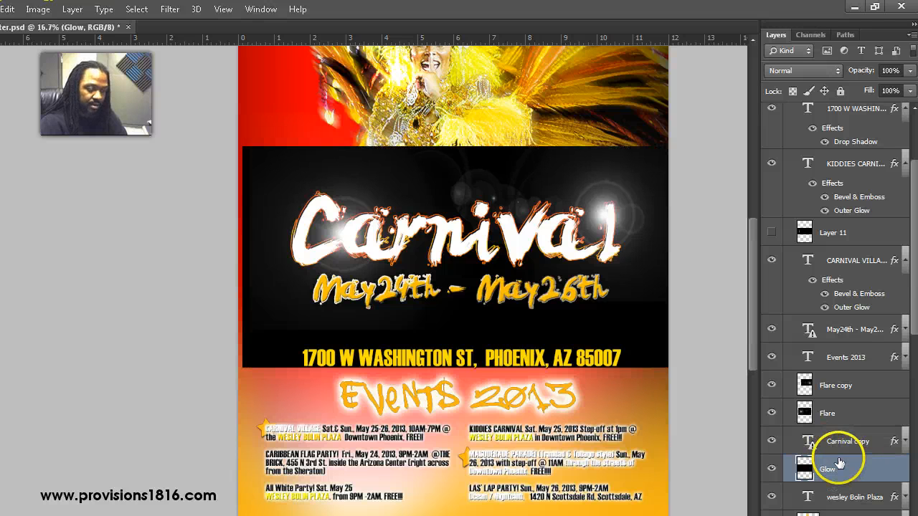
{"action": "left_click", "coordinate": [809, 71]}
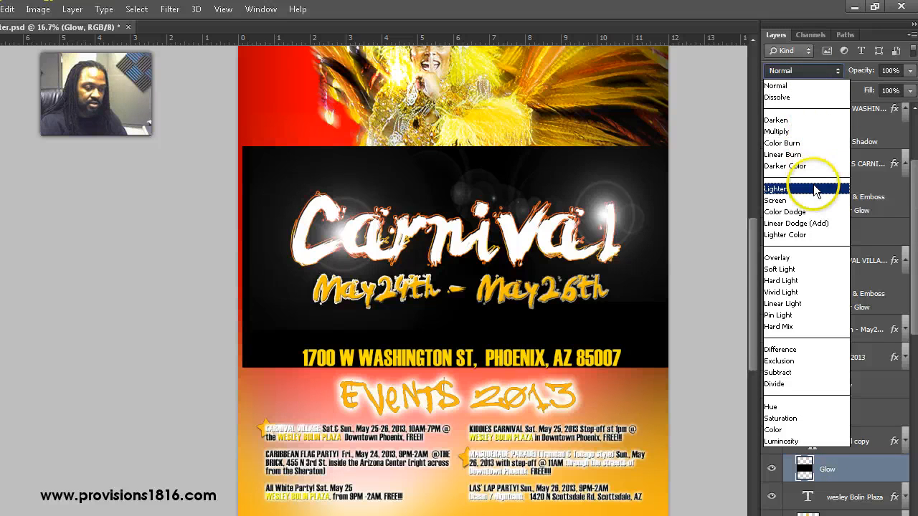
{"action": "left_click", "coordinate": [810, 212]}
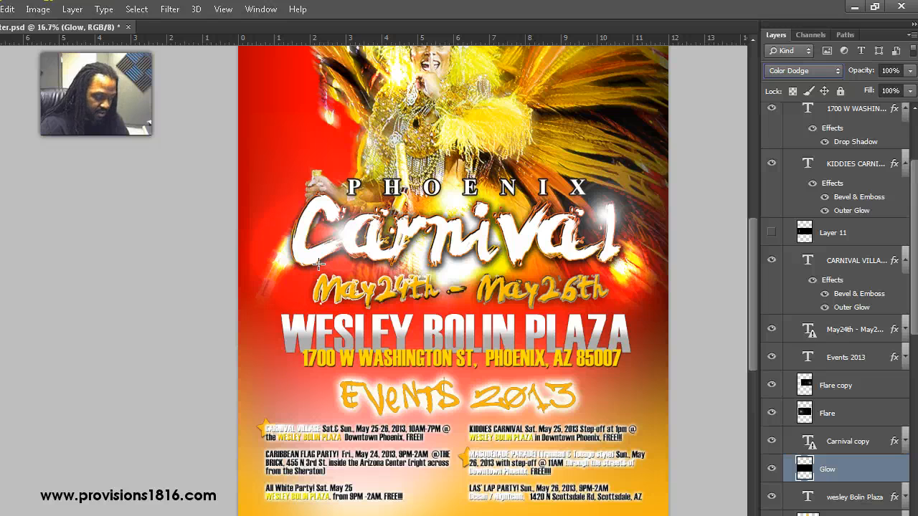
{"action": "left_click", "coordinate": [314, 262]}
{"action": "left_click", "coordinate": [314, 262]}
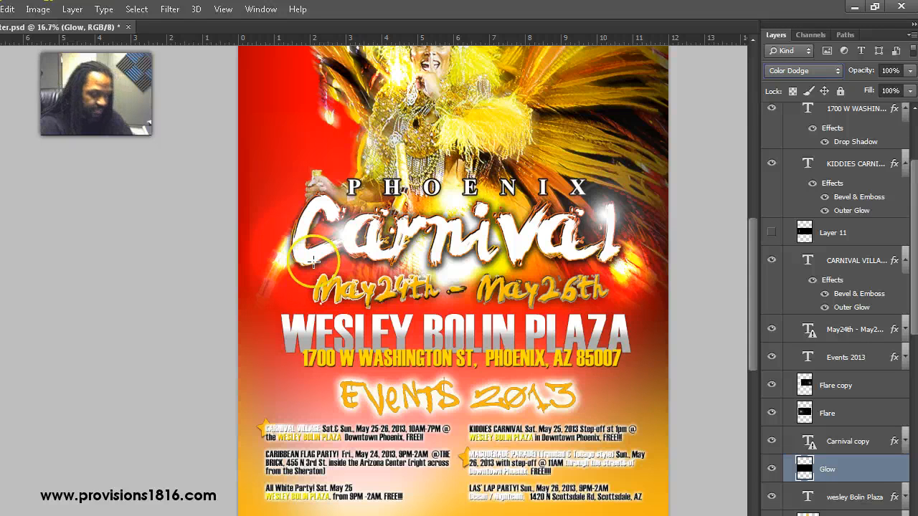
{"action": "left_click", "coordinate": [279, 216]}
{"action": "left_click_drag", "start_coordinate": [279, 209], "coordinate": [314, 231]}
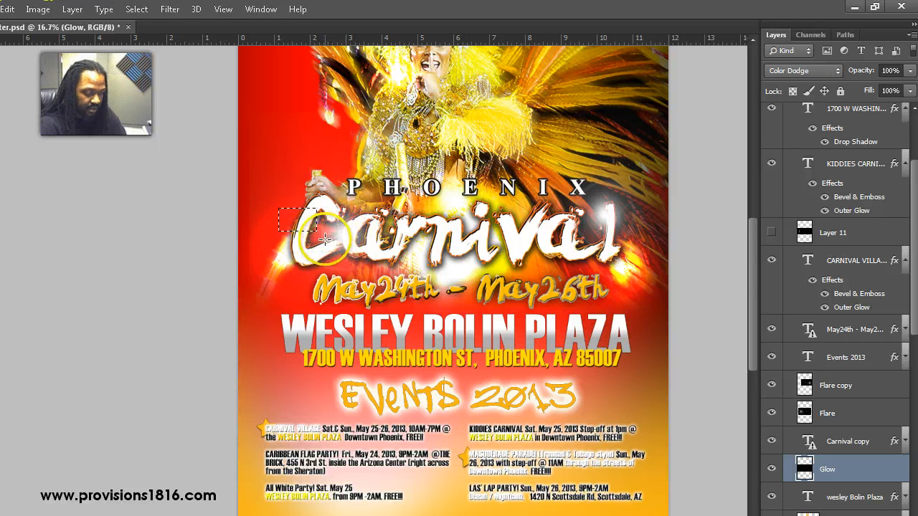
{"action": "key", "text": "ctrl+d"}
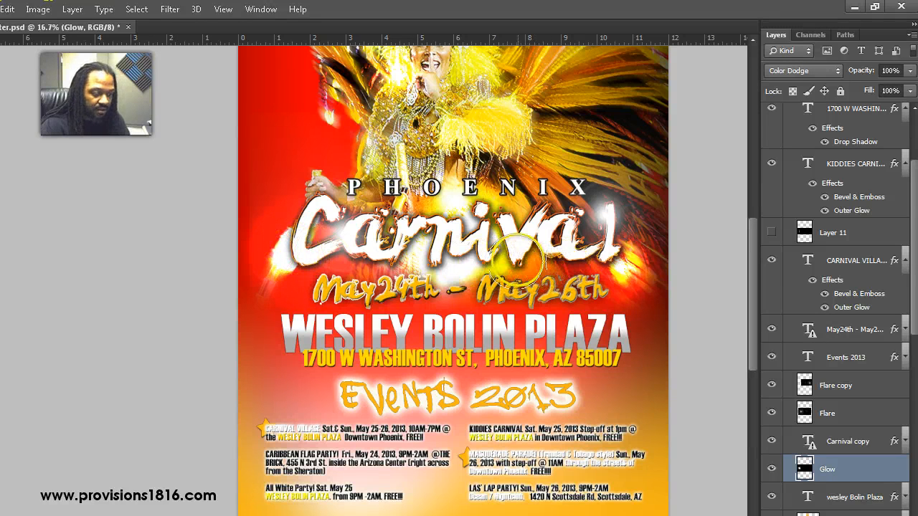
Paint soft white brush spots on the Glow layer behind the v and the upper part of the C in Carnival
{"action": "left_click", "coordinate": [523, 262]}
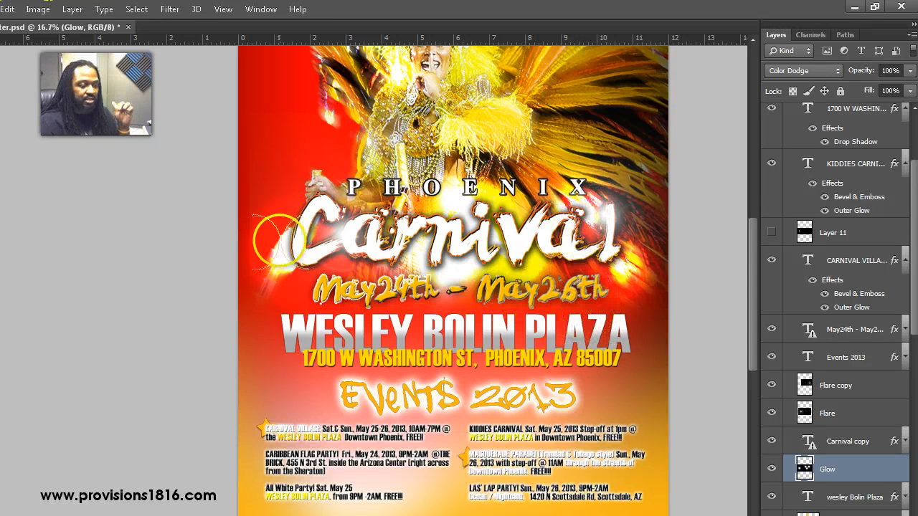
{"action": "mouse_move", "coordinate": [307, 212]}
{"action": "left_mouse_down"}
{"action": "mouse_move", "coordinate": [315, 204]}
{"action": "mouse_move", "coordinate": [310, 222]}
{"action": "left_mouse_up"}
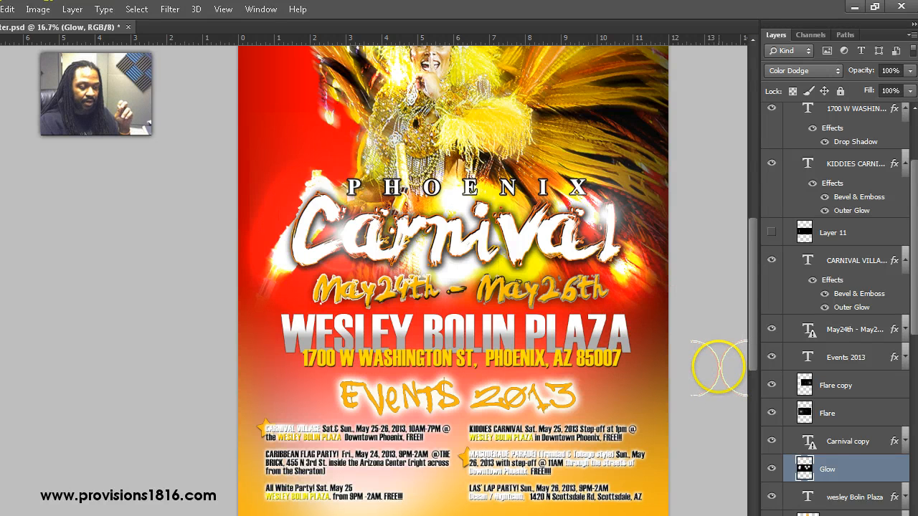
Try the Glow layer above the Carnival copy layer with the brush over the C, and return it directly beneath Carnival copy
{"action": "left_click_drag", "start_coordinate": [826, 469], "coordinate": [828, 424]}
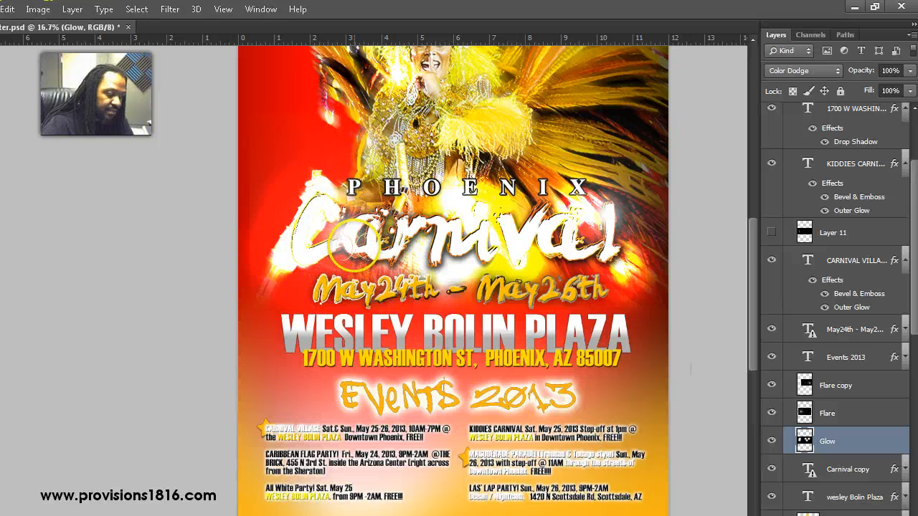
{"action": "left_click_drag", "start_coordinate": [322, 213], "coordinate": [313, 241]}
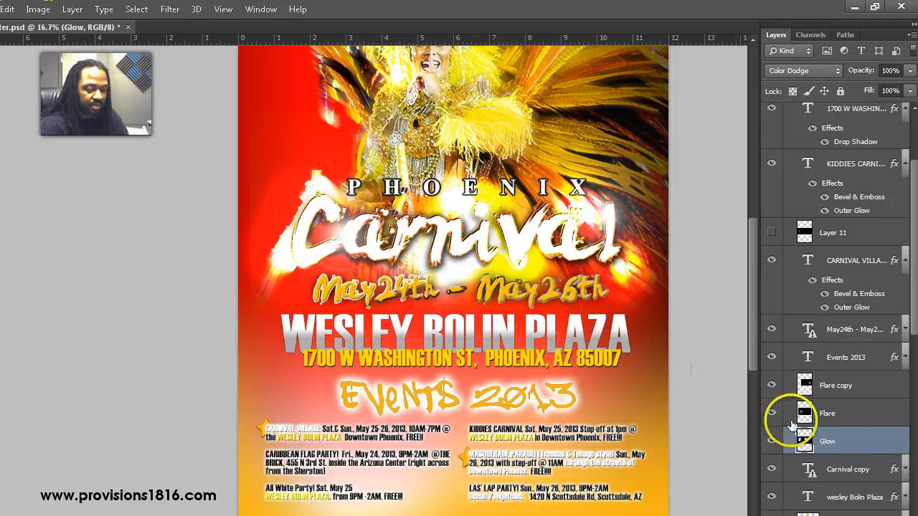
{"action": "left_click_drag", "start_coordinate": [834, 438], "coordinate": [833, 478]}
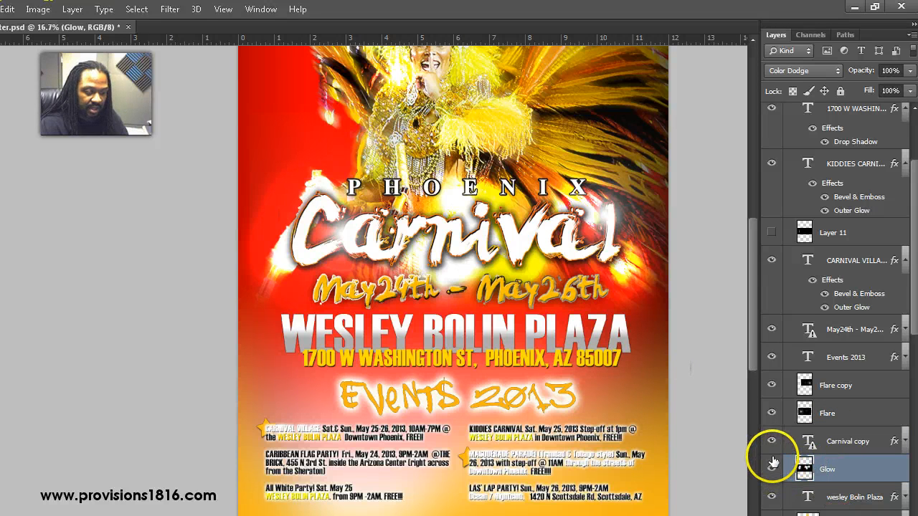
Compare the title with the Flare and Flare copy layers hidden and shown, and examine more of the flyer at 12.5% without the panels
{"action": "left_click_drag", "start_coordinate": [771, 385], "coordinate": [771, 413]}
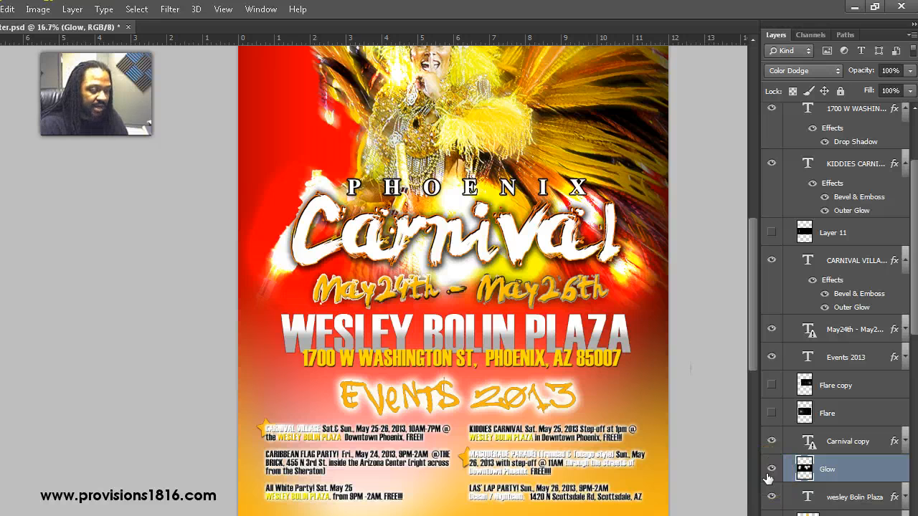
{"action": "left_click", "coordinate": [770, 412]}
{"action": "left_click", "coordinate": [771, 386]}
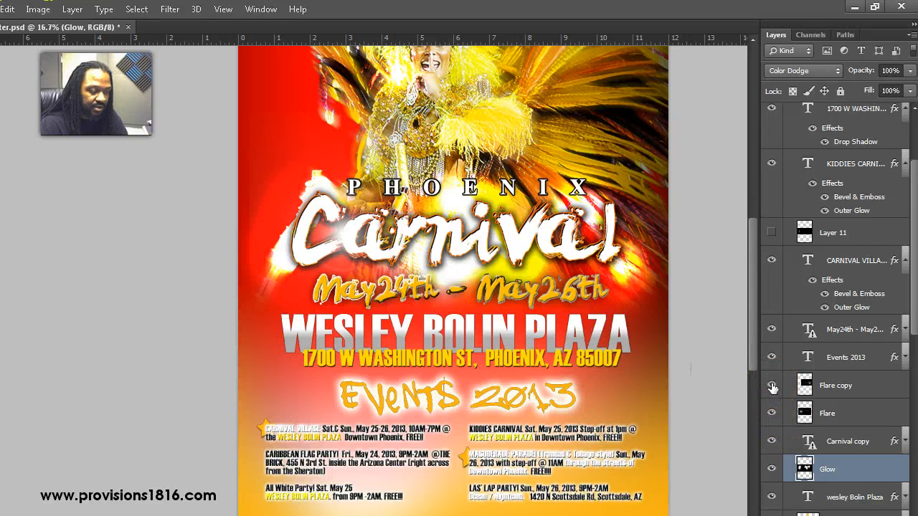
{"action": "key", "text": "ctrl+minus"}
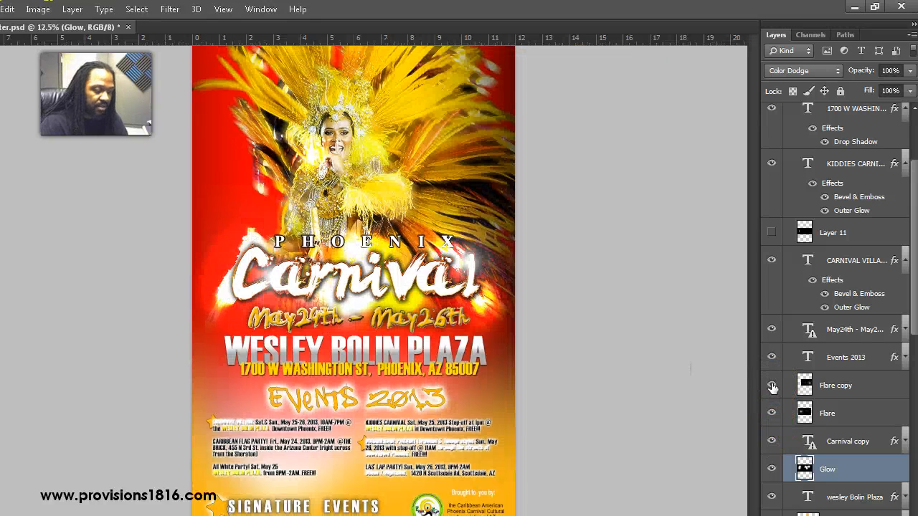
{"action": "key", "text": "Tab"}
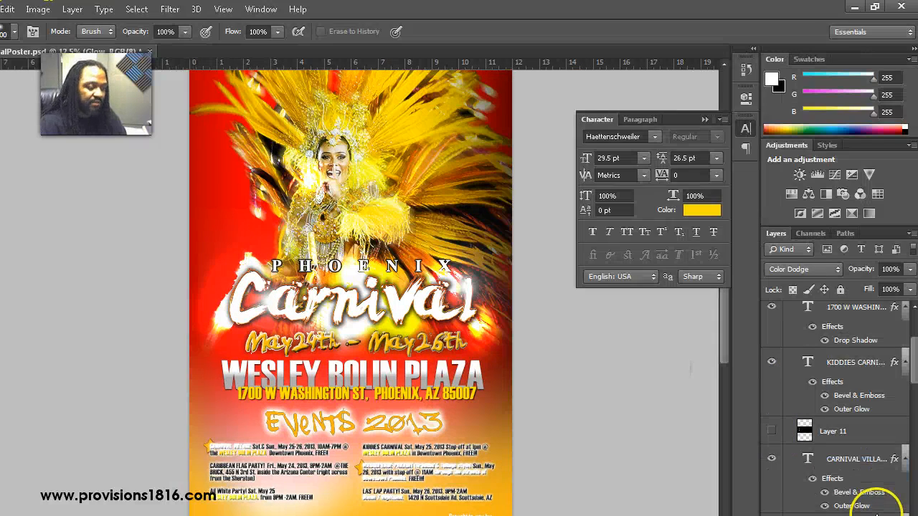
{"action": "key", "text": "Tab"}
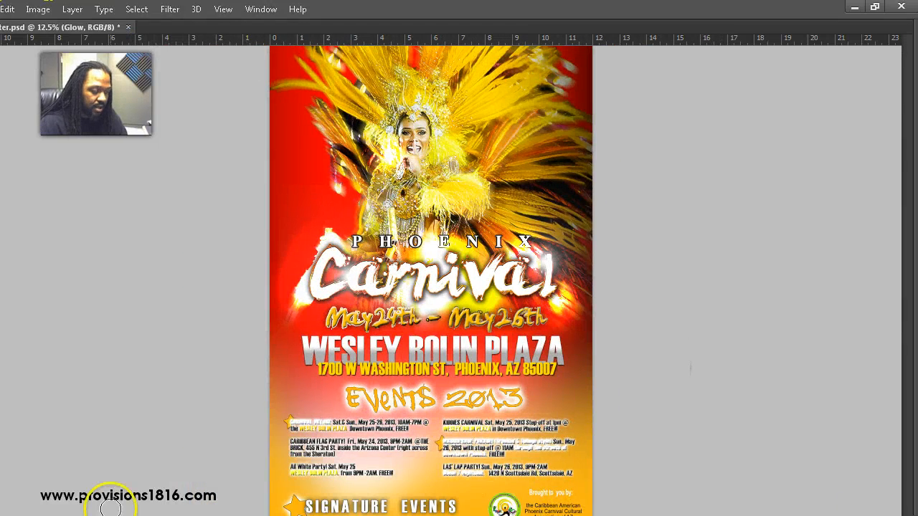